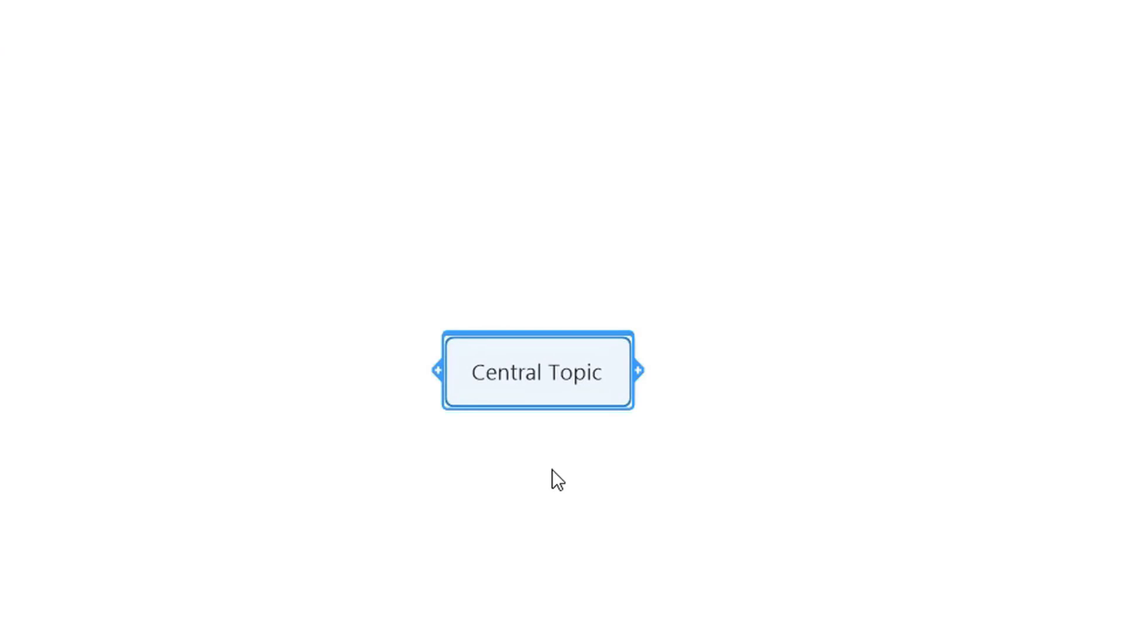
- Name the central topic Goals and add a Time main topic to it
{"action": "type", "text": "Goals"}
{"action": "key", "text": "Return"}
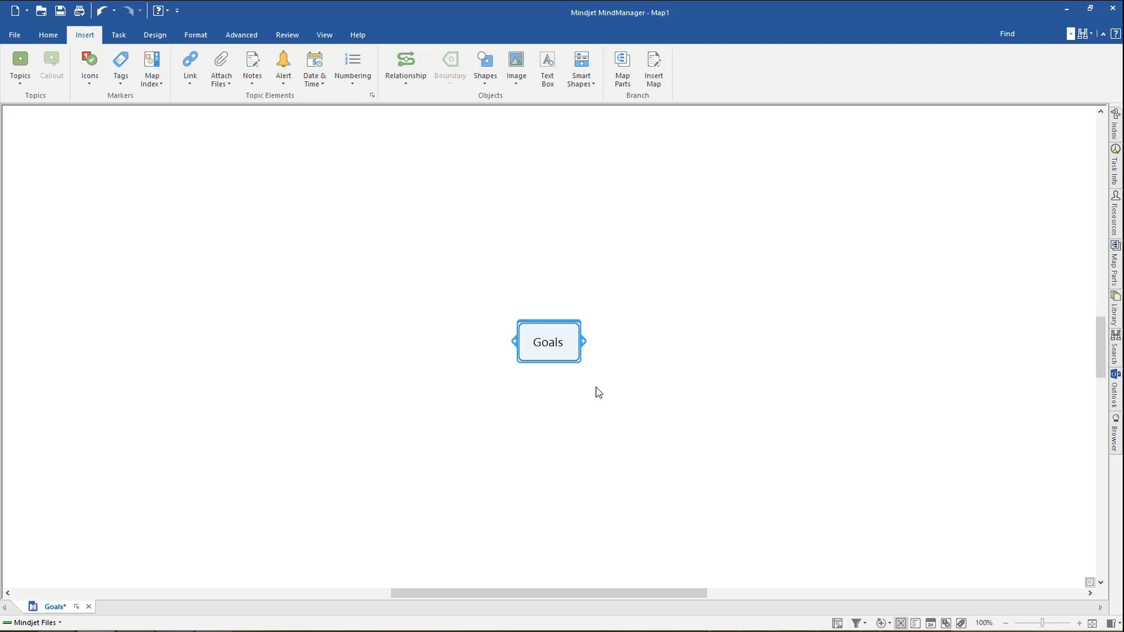
{"action": "left_click", "coordinate": [583, 342]}
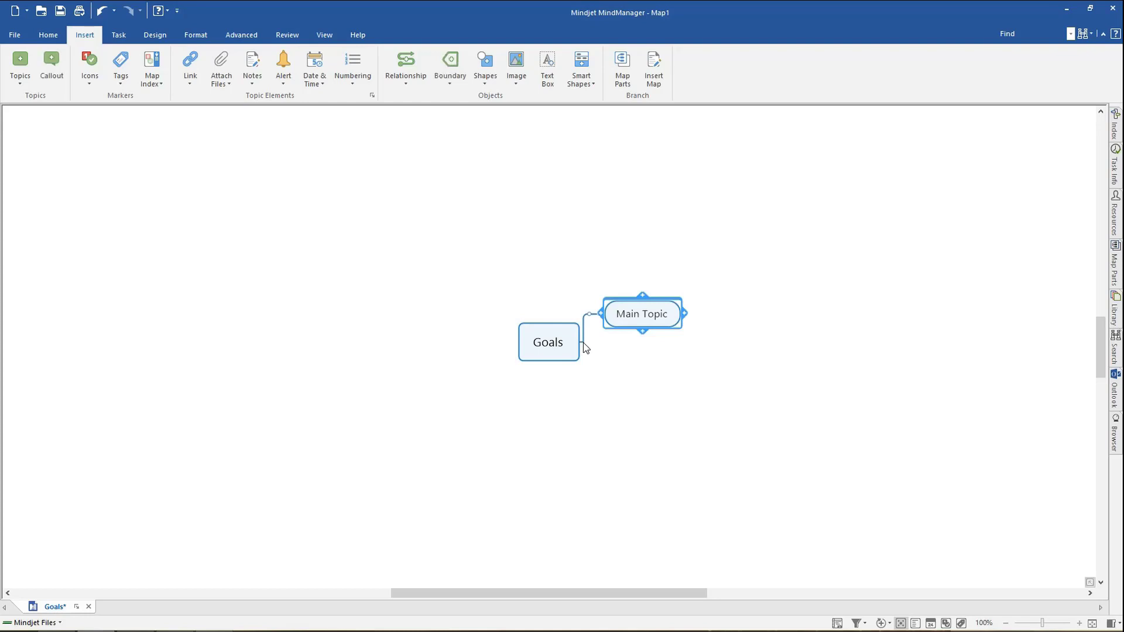
{"action": "type", "text": "Time"}
{"action": "left_click", "coordinate": [583, 342]}
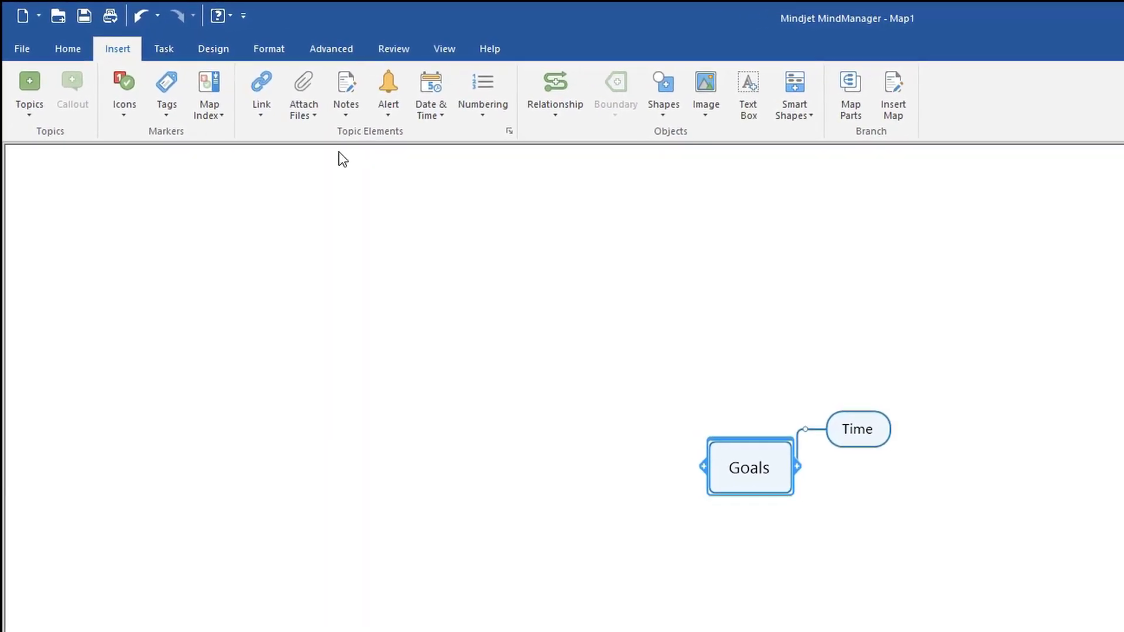
- Add a second main topic named Costs under Goals
{"action": "left_click", "coordinate": [30, 93]}
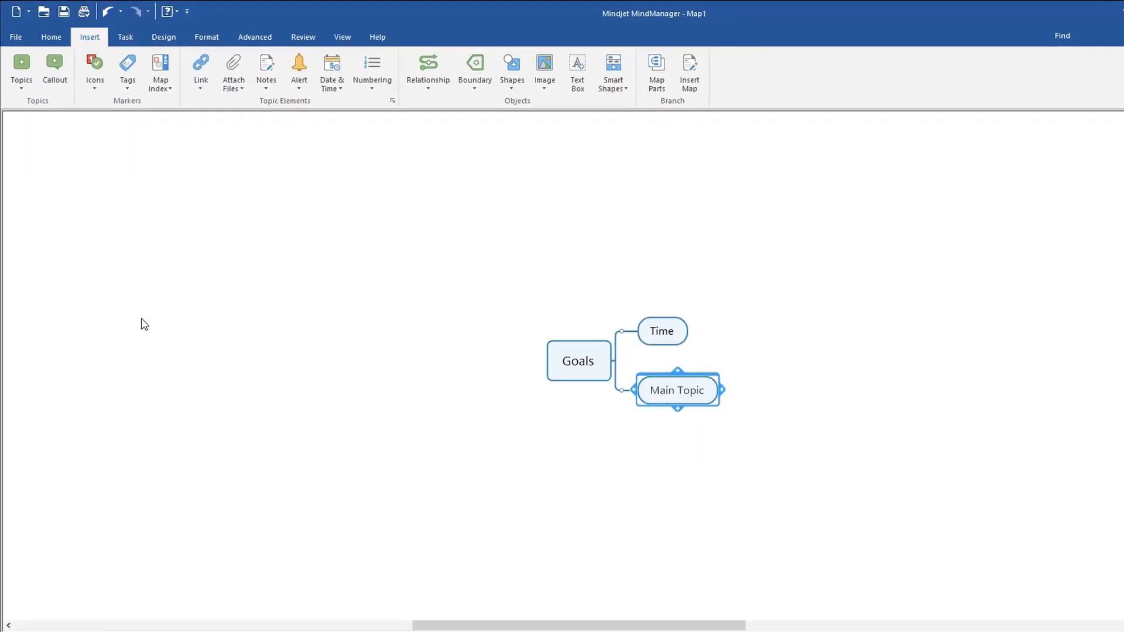
{"action": "type", "text": "Costs"}
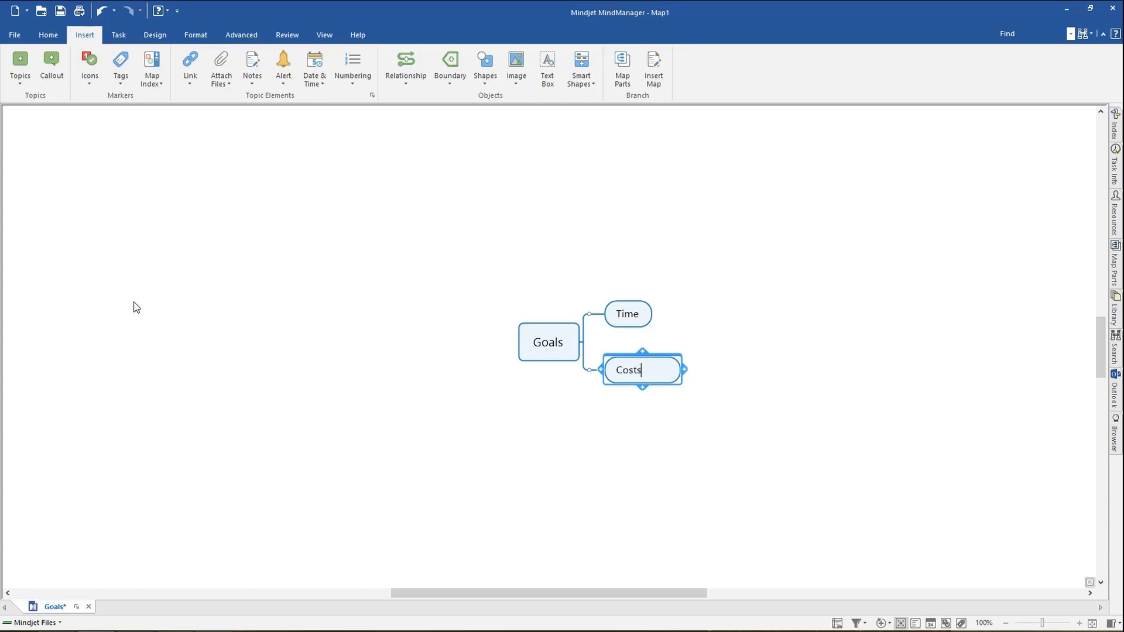
{"action": "key", "text": "Return"}
{"action": "key", "text": "Left"}
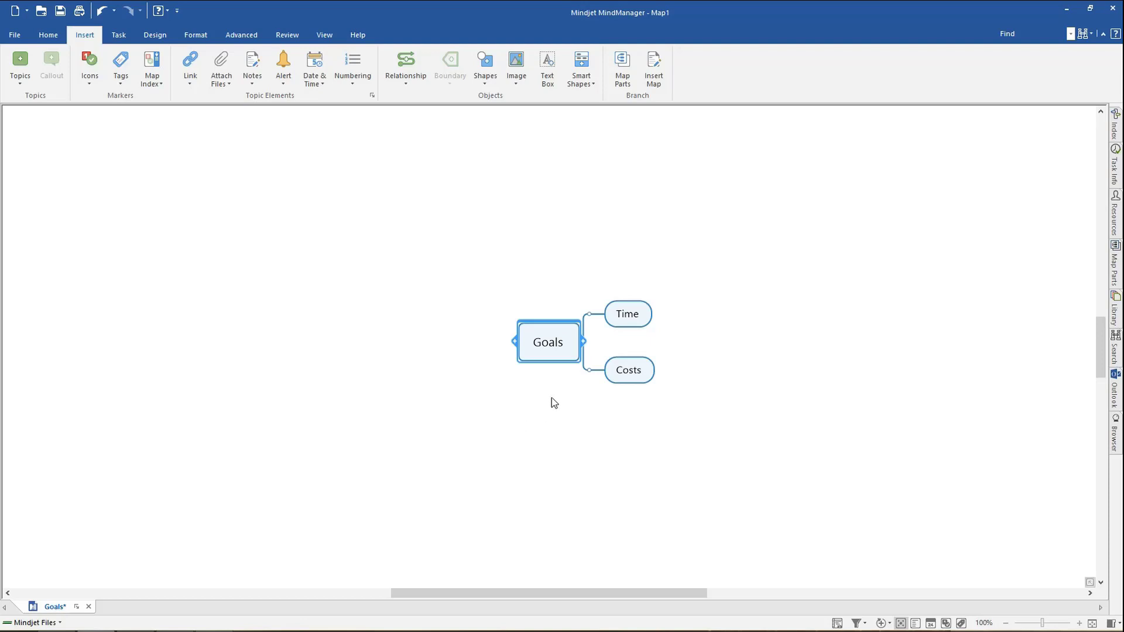
- Insert a third main topic named Resources below Costs
{"action": "right_click", "coordinate": [547, 342]}
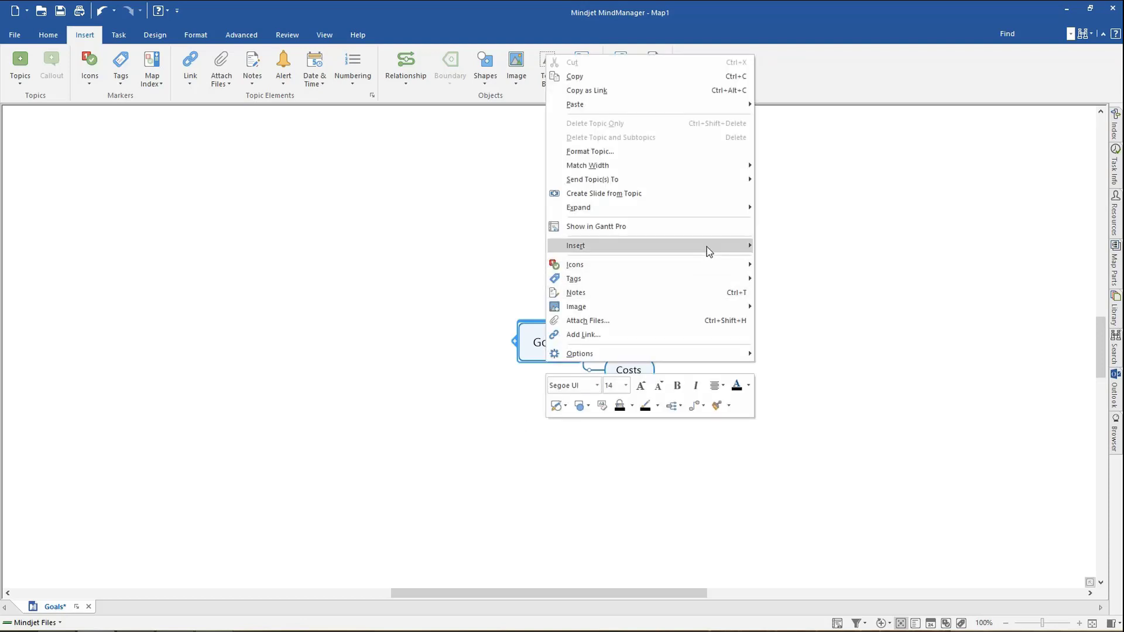
{"action": "mouse_move", "coordinate": [707, 247]}
{"action": "left_click", "coordinate": [767, 249]}
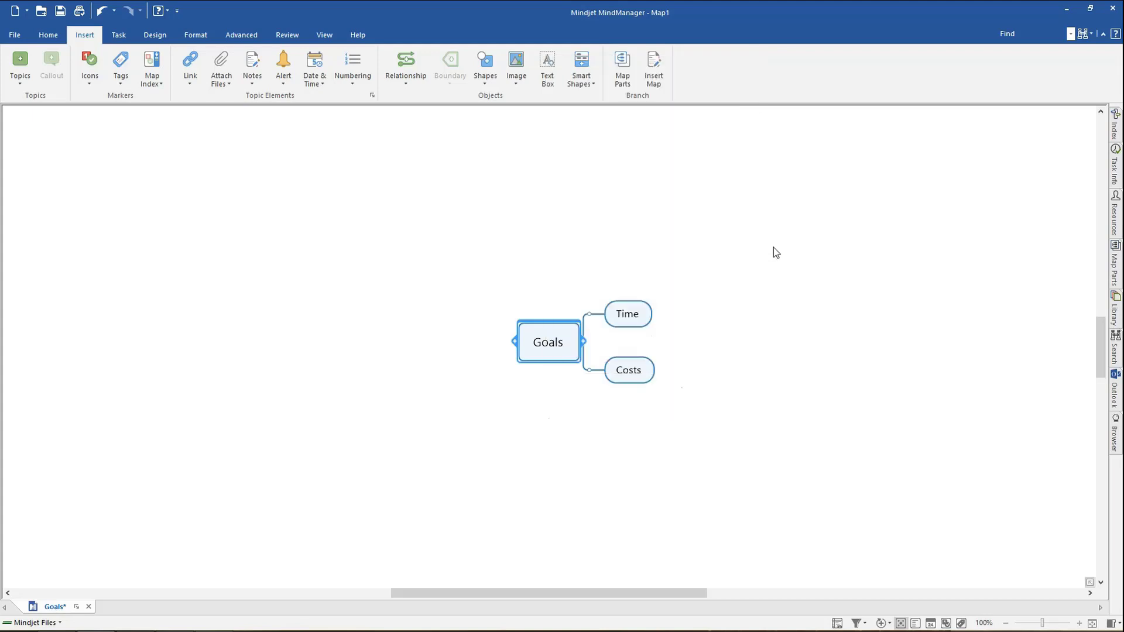
{"action": "type", "text": "Resources"}
{"action": "key", "text": "Return"}
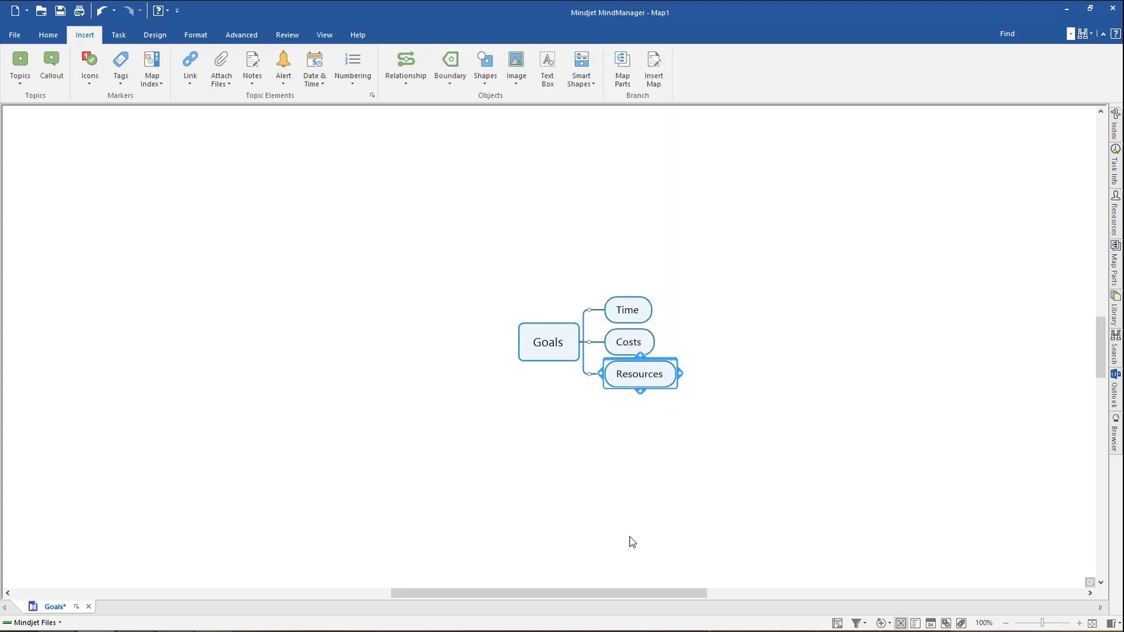
{"action": "key", "text": "Left"}
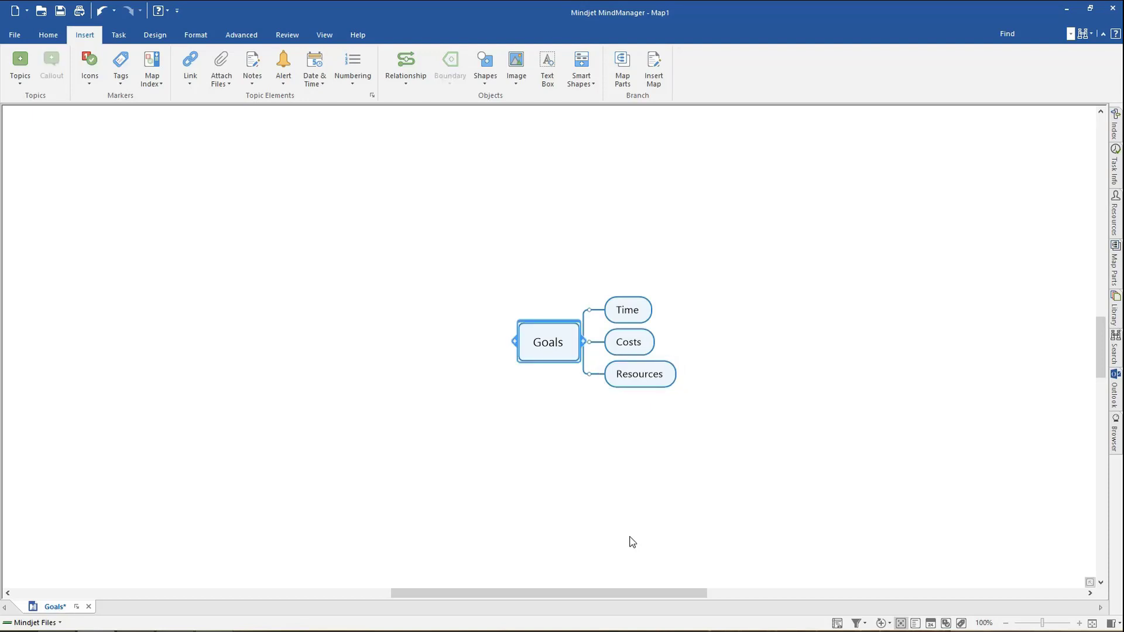
- Add a Challenges main topic on the left side of Goals
{"action": "key", "text": "Return"}
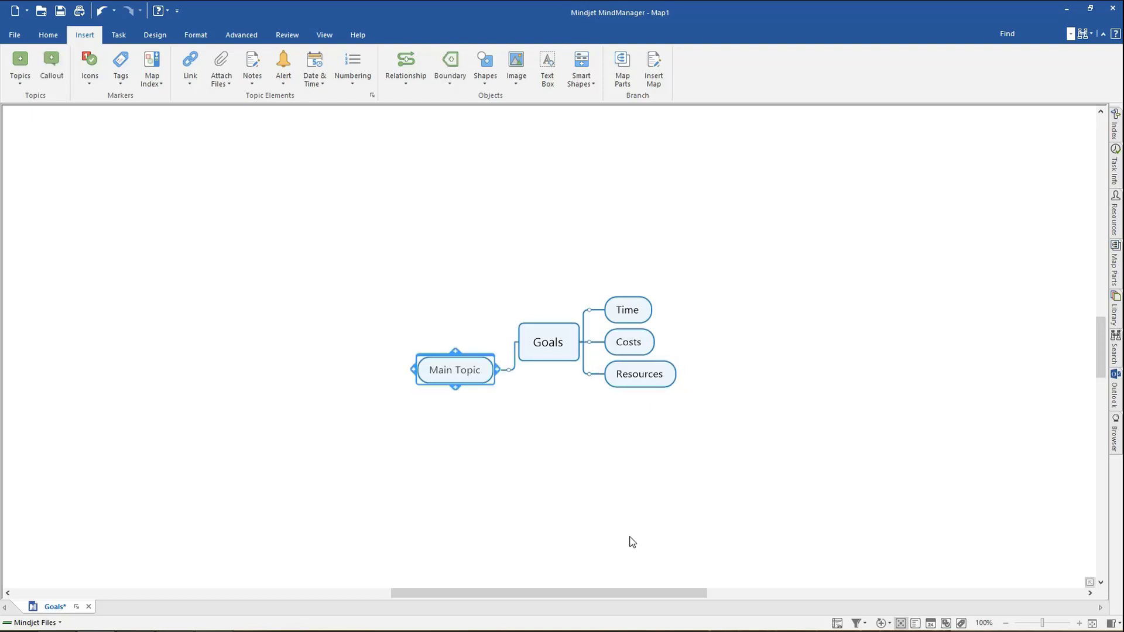
{"action": "type", "text": "Challenges"}
{"action": "left_click", "coordinate": [633, 542]}
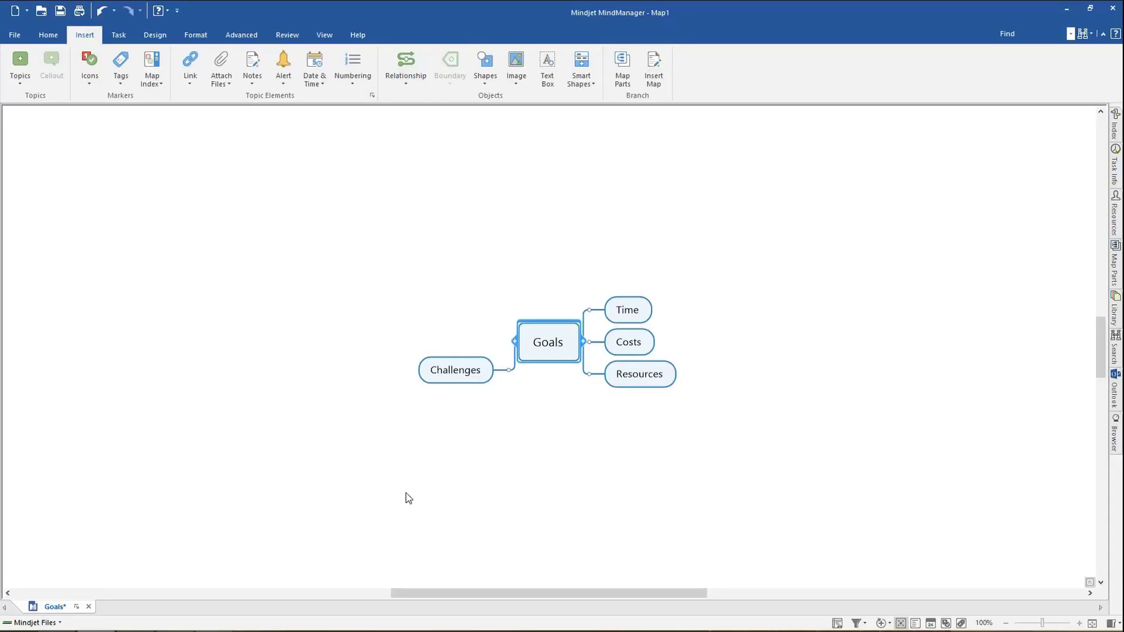
- Add subtopics Efficiencies under Time and Reductions under Costs
{"action": "key", "text": "Right"}
{"action": "key", "text": "Insert"}
{"action": "type", "text": "Efficiencies"}
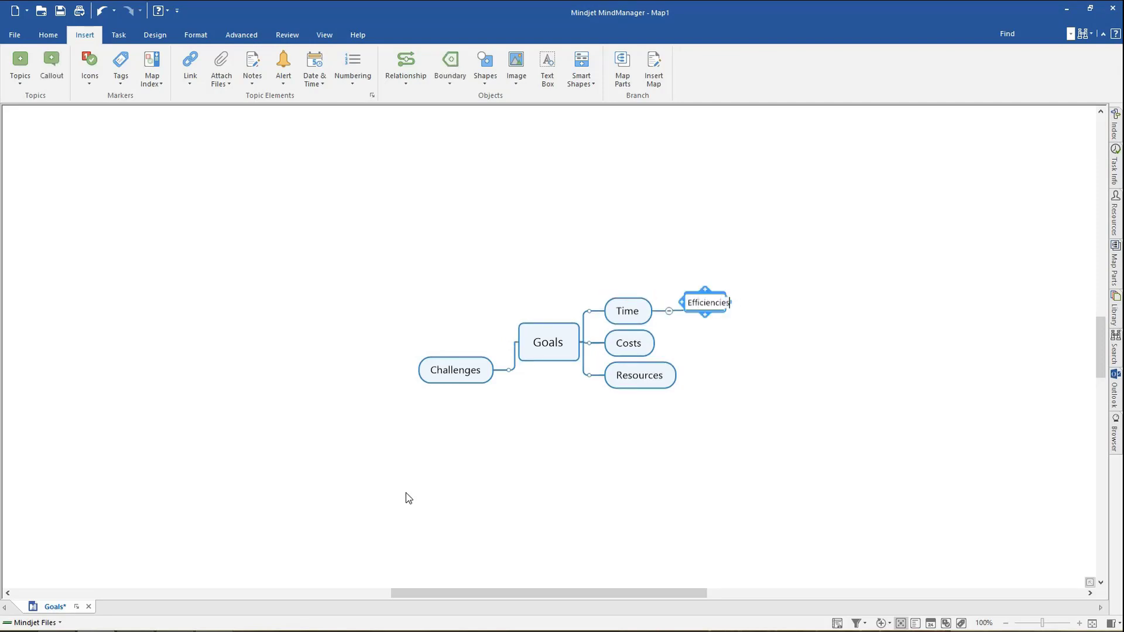
{"action": "key", "text": "Return"}
{"action": "key", "text": "Left"}
{"action": "key", "text": "Down"}
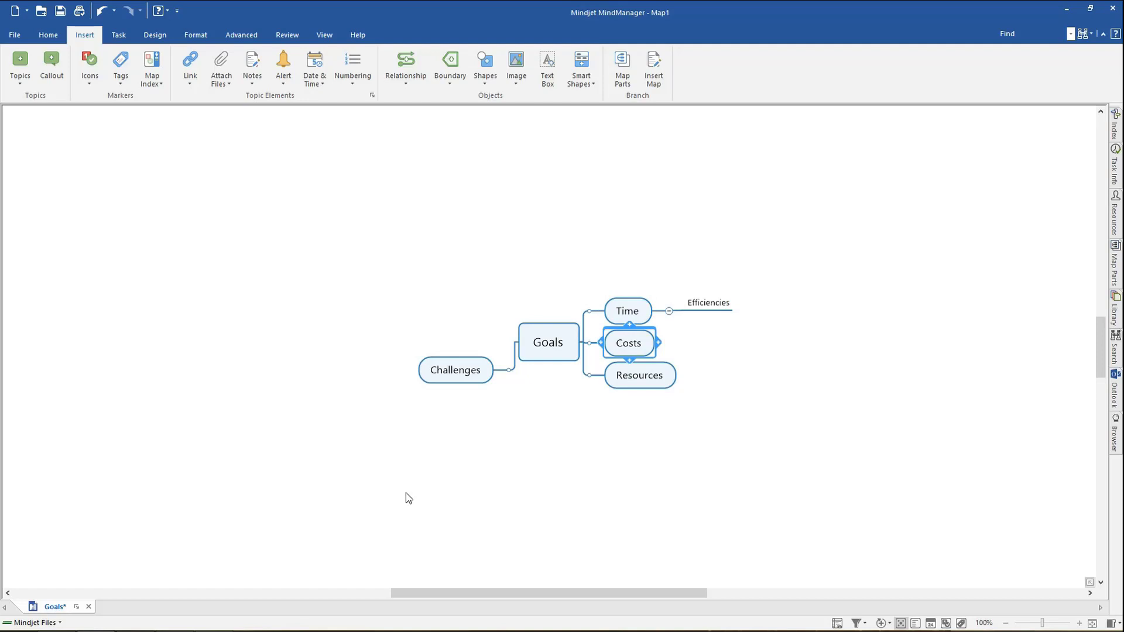
{"action": "left_click", "coordinate": [658, 343]}
{"action": "type", "text": "Reductions"}
{"action": "key", "text": "Return"}
{"action": "key", "text": "Left"}
- Add subtopics Staff under Resources and Quick Fixes under Challenges
{"action": "key", "text": "Down"}
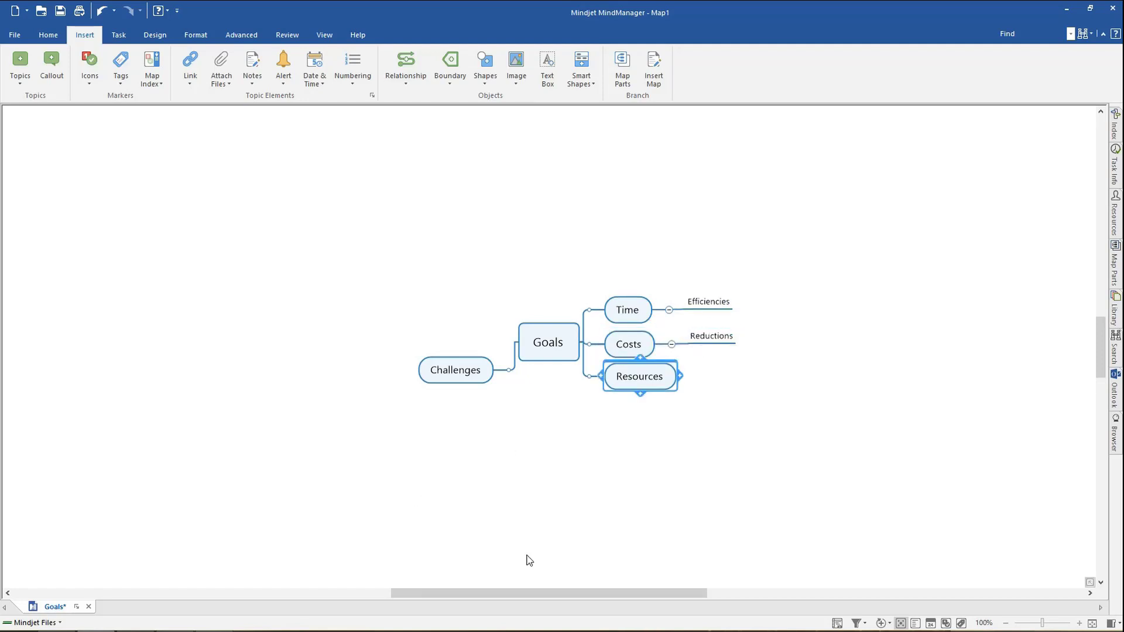
{"action": "left_click", "coordinate": [20, 82]}
{"action": "left_click", "coordinate": [35, 127]}
{"action": "type", "text": "Staff"}
{"action": "key", "text": "Return"}
{"action": "key", "text": "Left"}
{"action": "key", "text": "Left"}
{"action": "key", "text": "Left"}
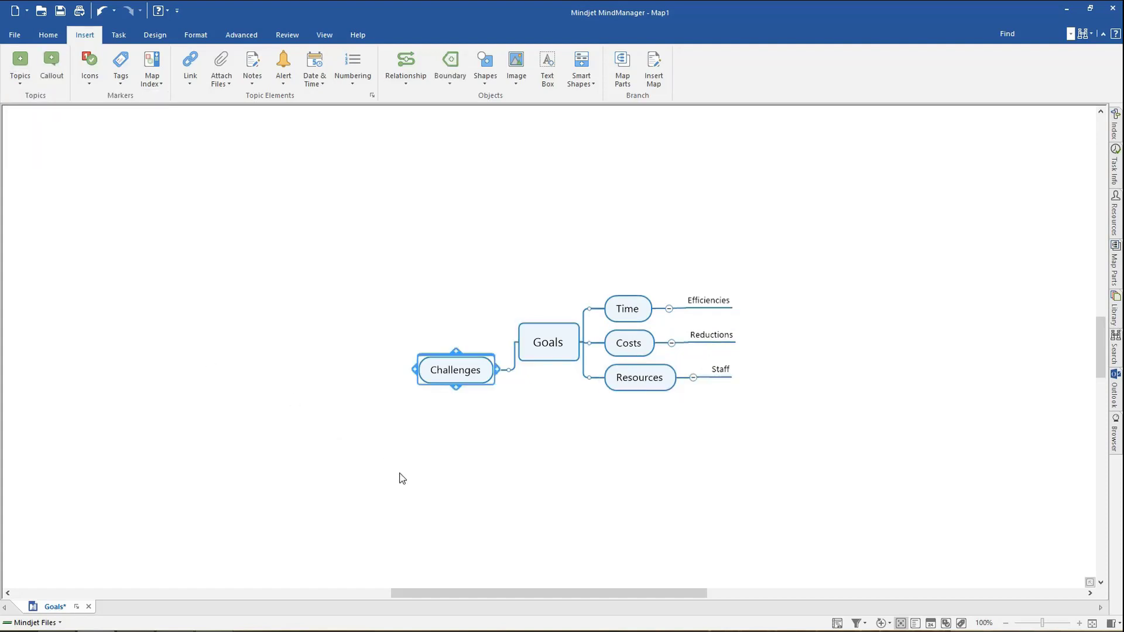
{"action": "key", "text": "Insert"}
{"action": "type", "text": "Quick Fixes"}
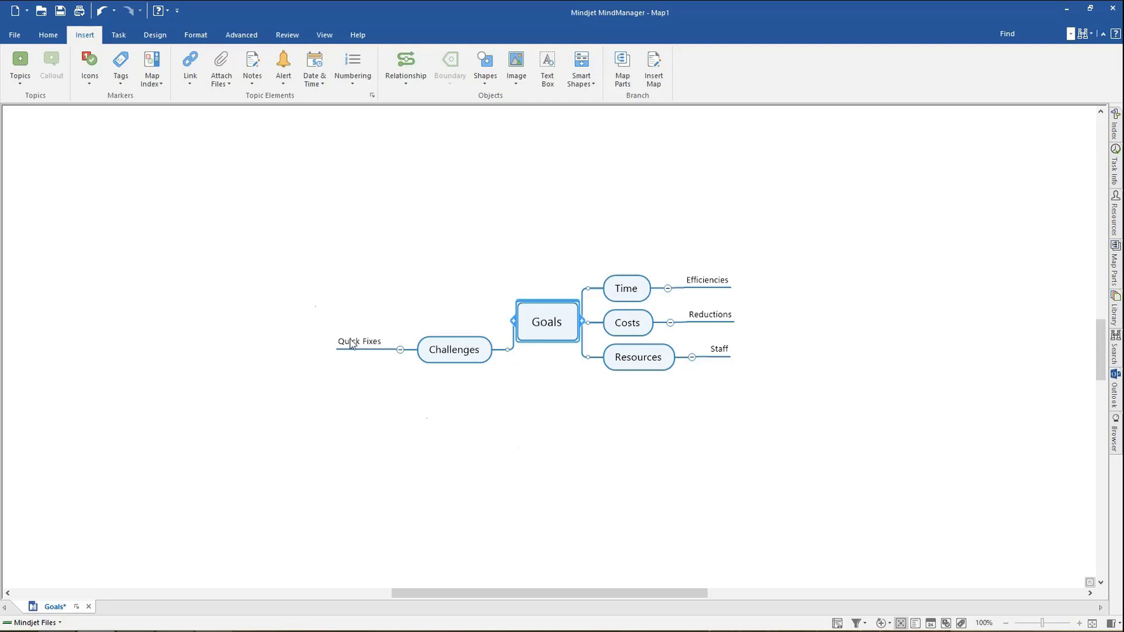
- Place floating topics New Ideas (upper left), Future Considerations (upper right) and Supporting Material (below the map)
{"action": "double_click", "coordinate": [234, 226]}
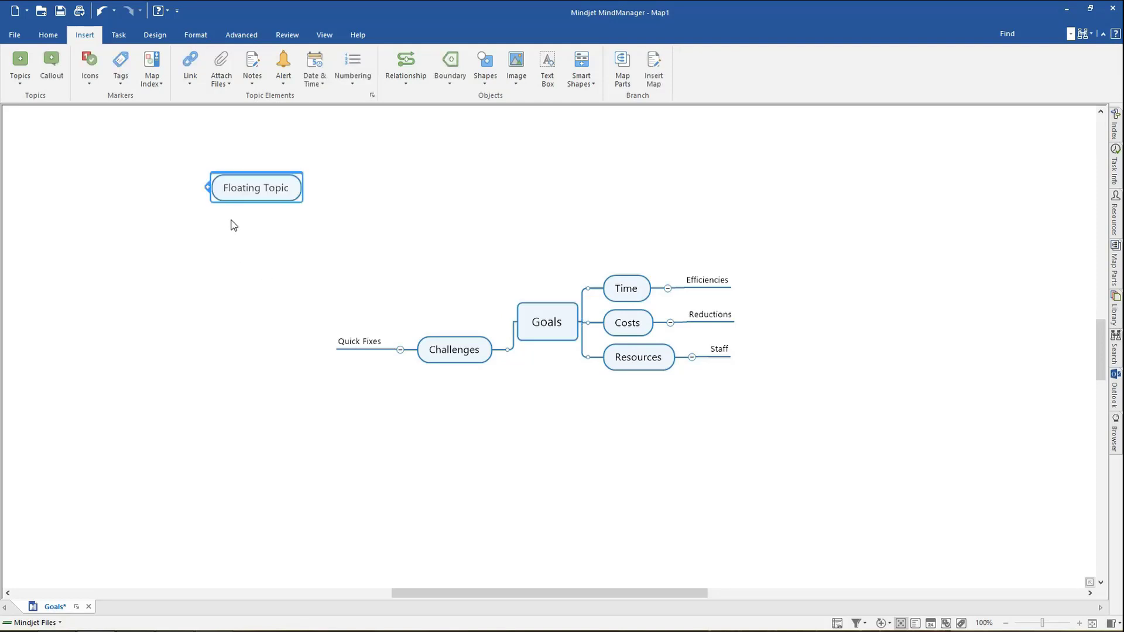
{"action": "type", "text": "New Ideas"}
{"action": "key", "text": "Return"}
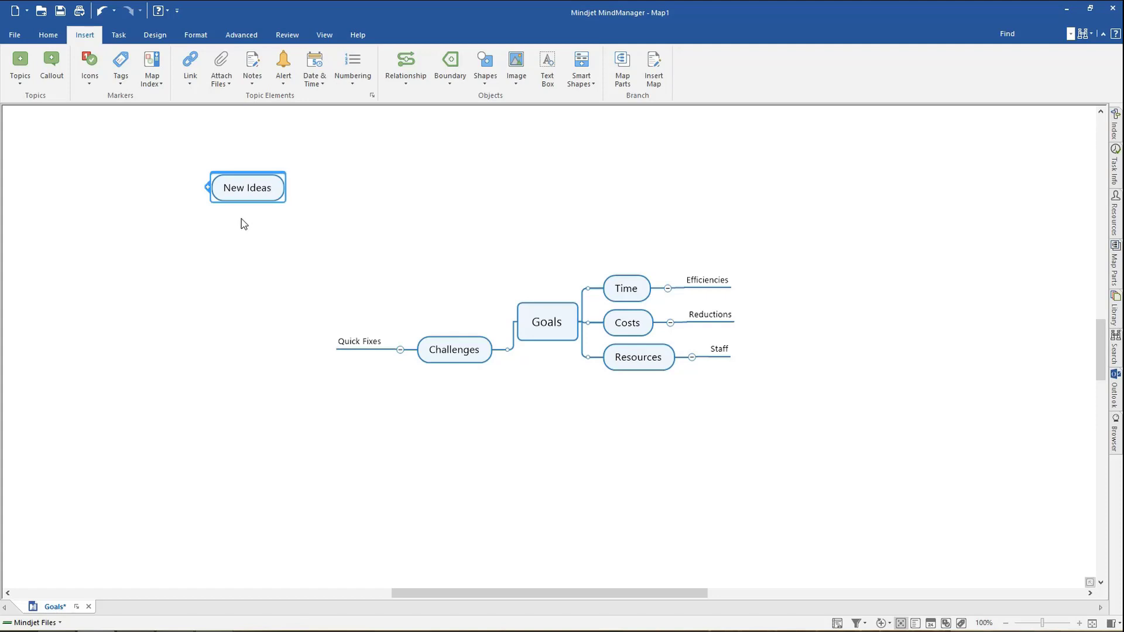
{"action": "right_click", "coordinate": [765, 206]}
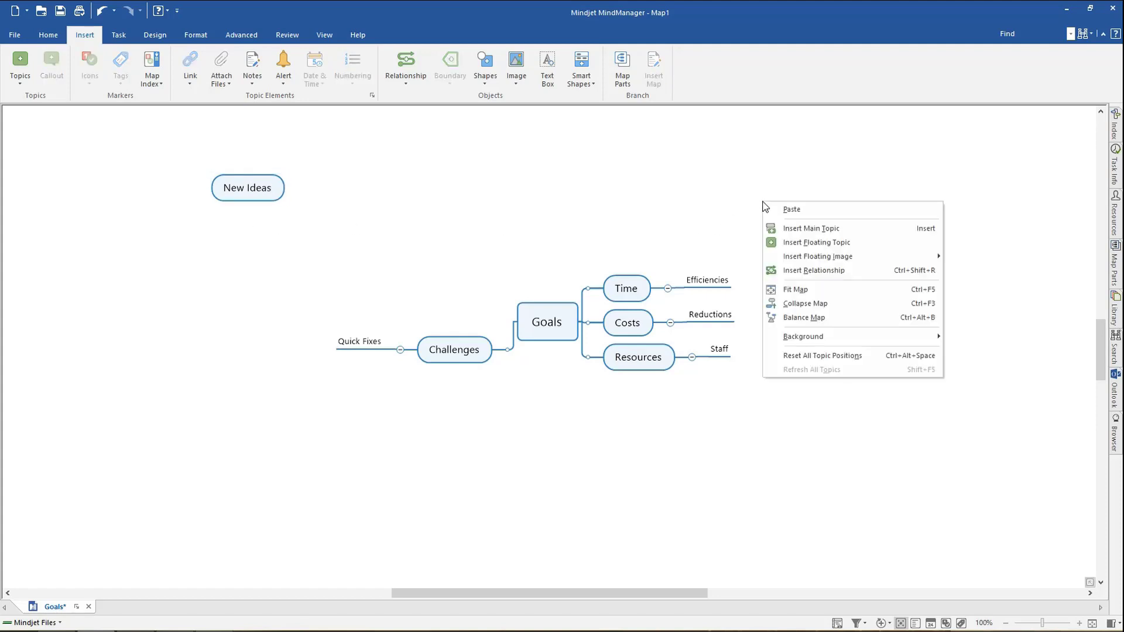
{"action": "left_click", "coordinate": [790, 243]}
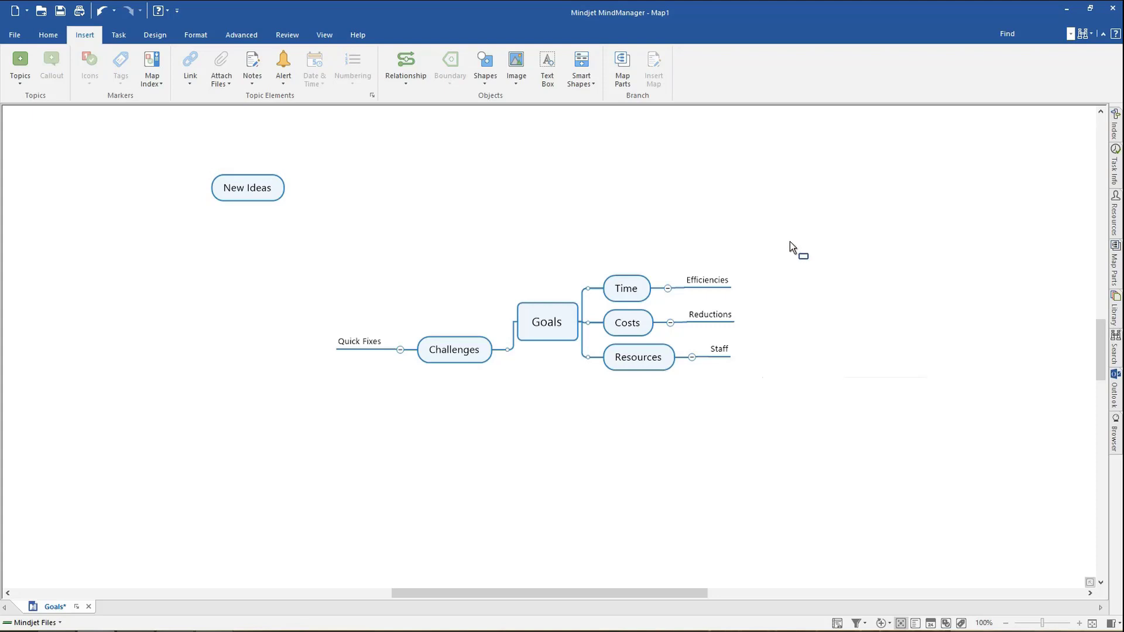
{"action": "left_click", "coordinate": [789, 220]}
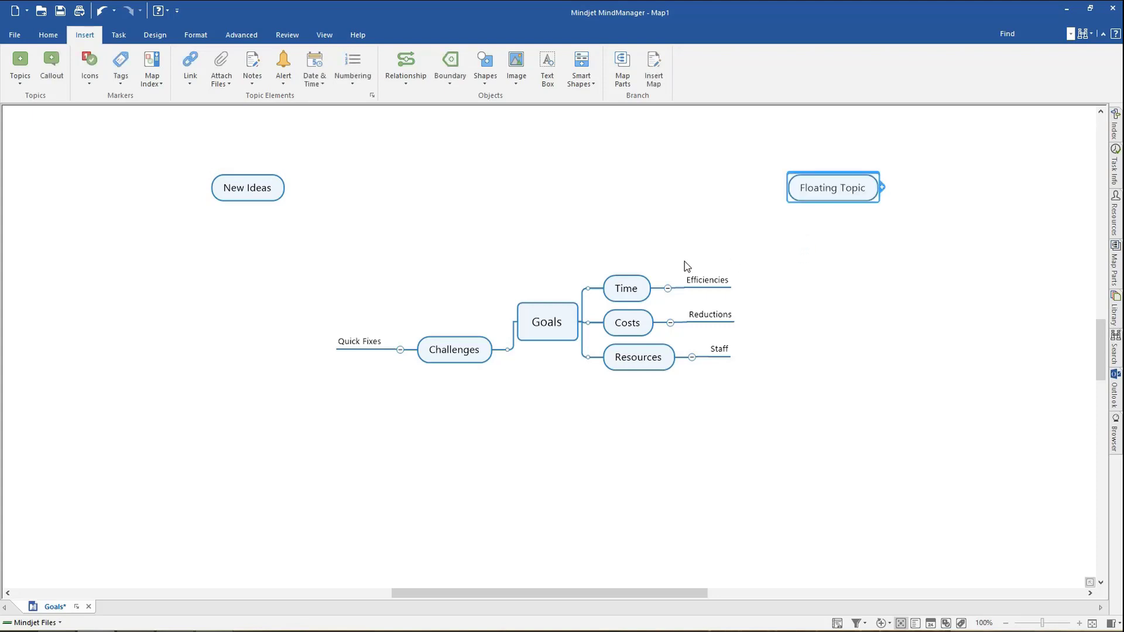
{"action": "type", "text": "Future Considerations"}
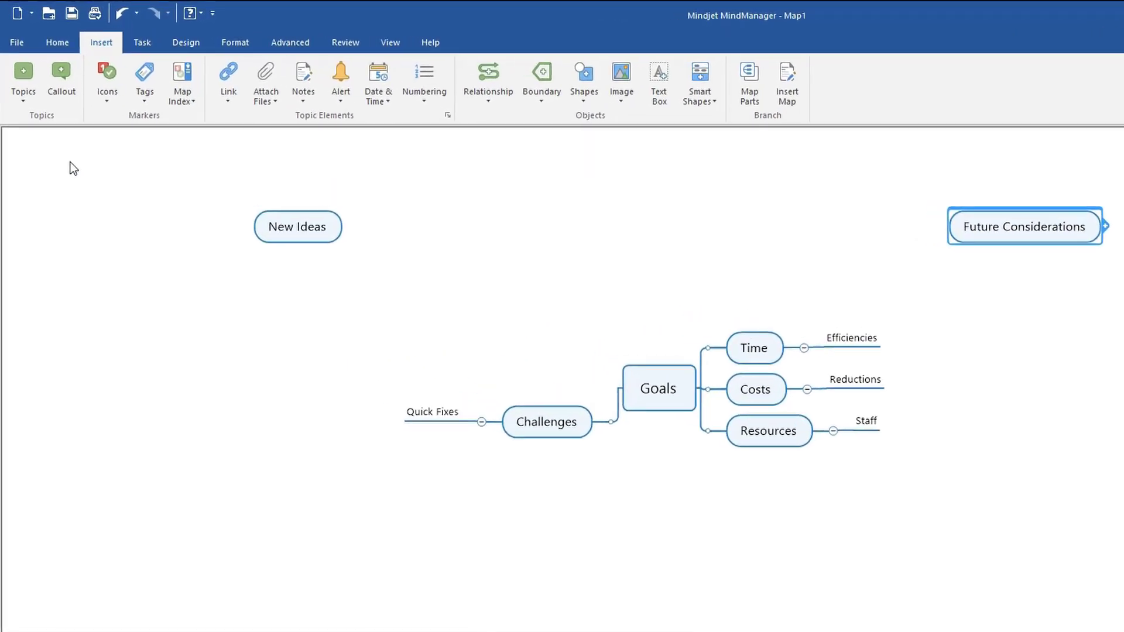
{"action": "left_click", "coordinate": [22, 96]}
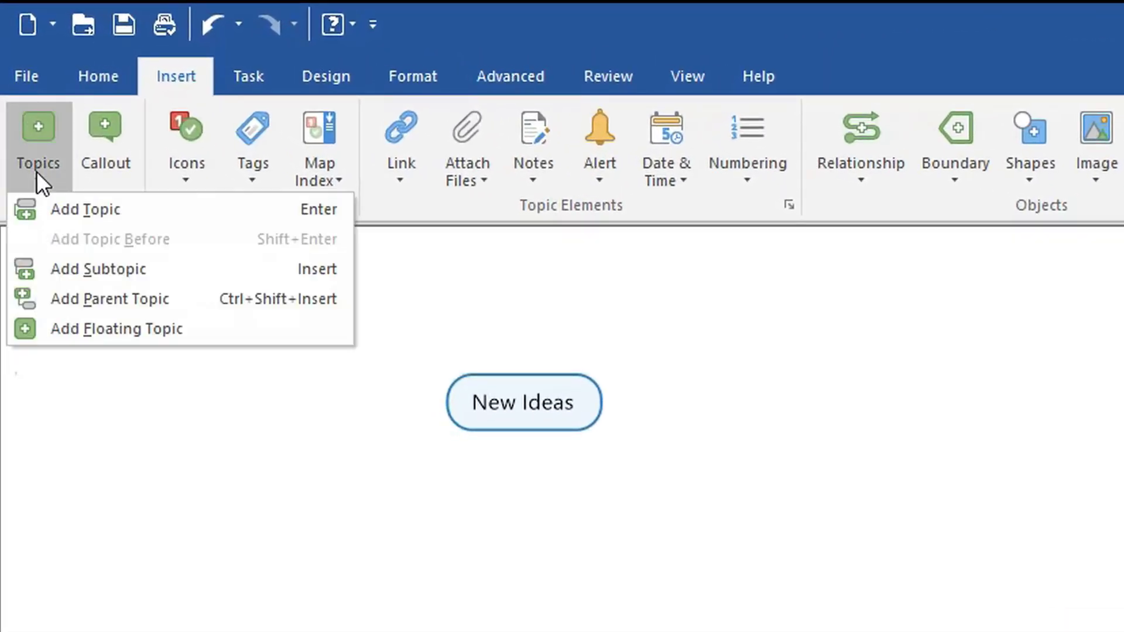
{"action": "left_click", "coordinate": [79, 332]}
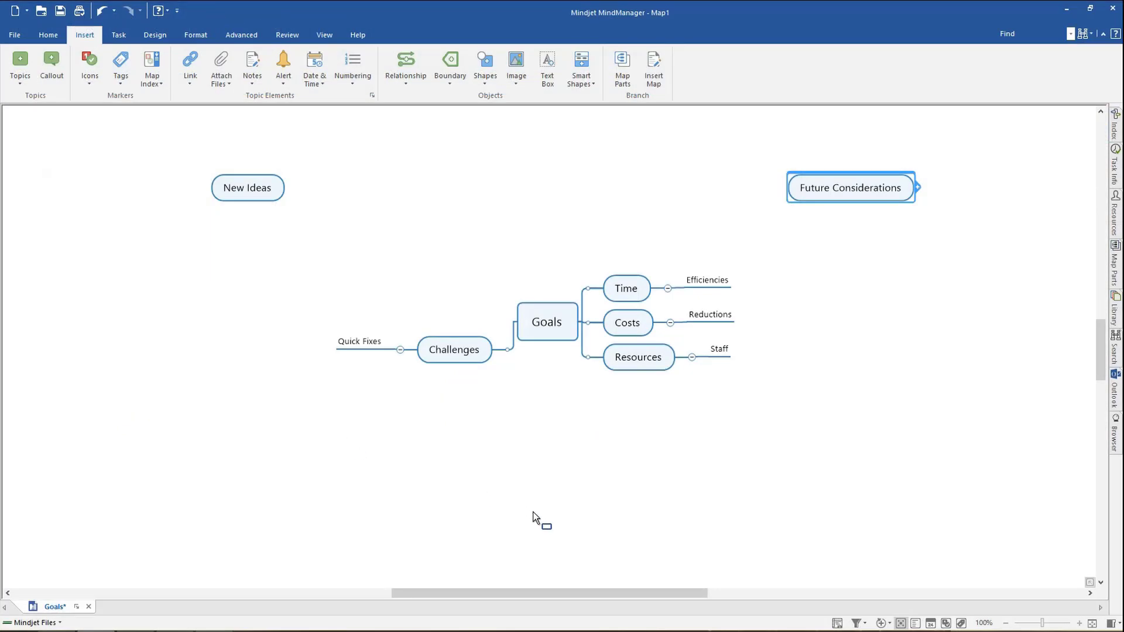
{"action": "left_click", "coordinate": [545, 525]}
{"action": "type", "text": "Supporting Material"}
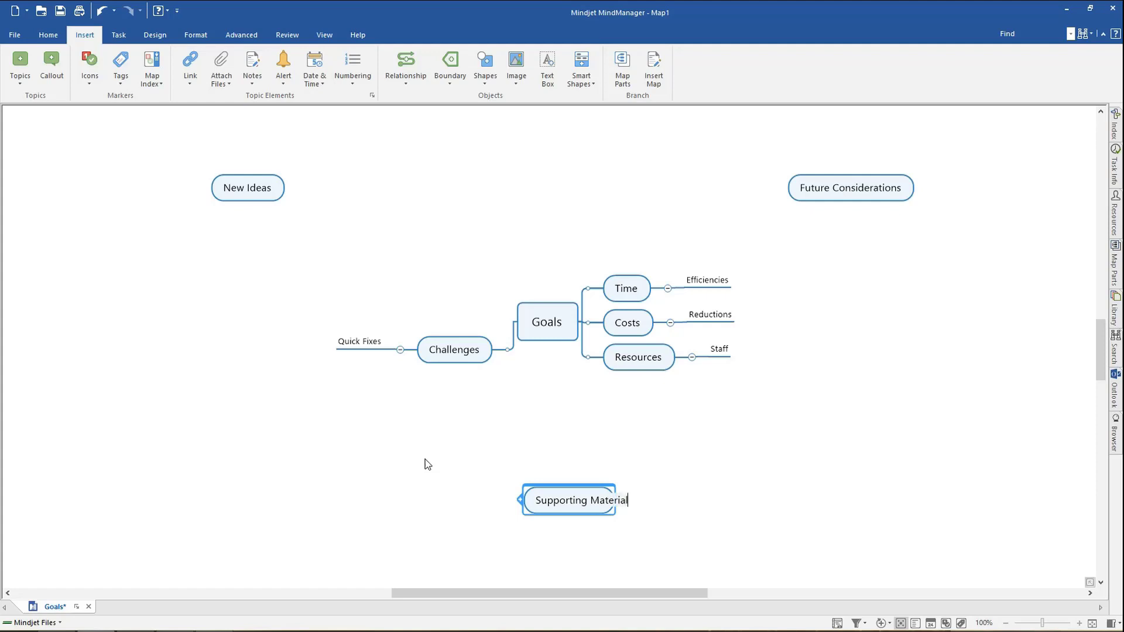
- Add subtopics Idea 1, Idea 2 and Idea 3 under New Ideas, then drag Resources left of Goals
{"action": "left_click", "coordinate": [241, 189]}
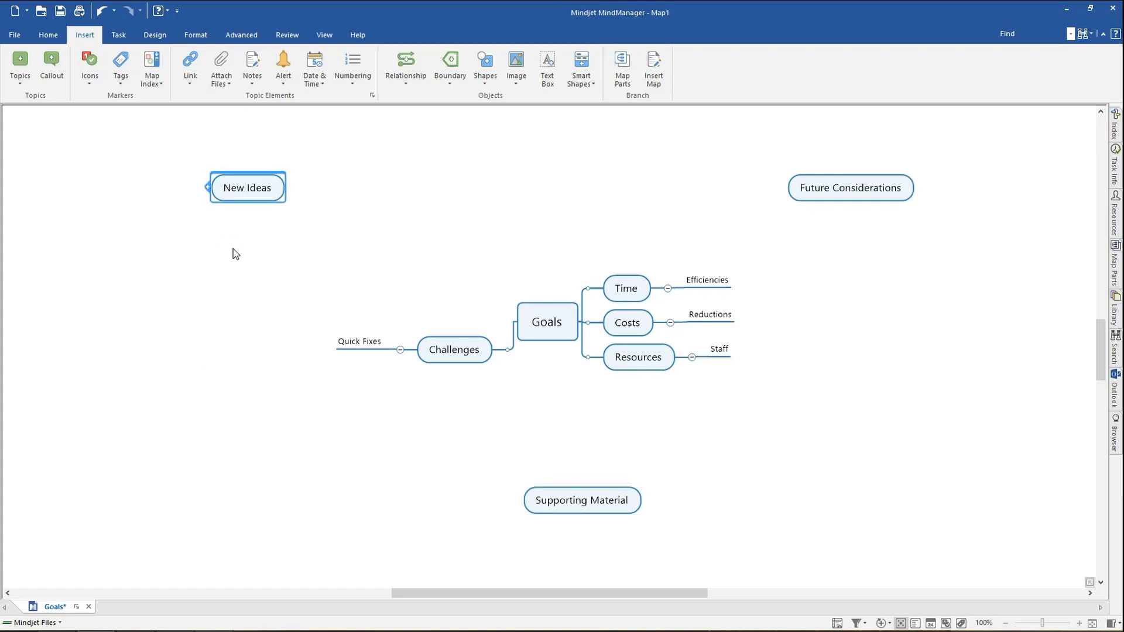
{"action": "key", "text": "Insert"}
{"action": "key", "text": "Insert"}
{"action": "key", "text": "Insert"}
{"action": "type", "text": "Idea"}
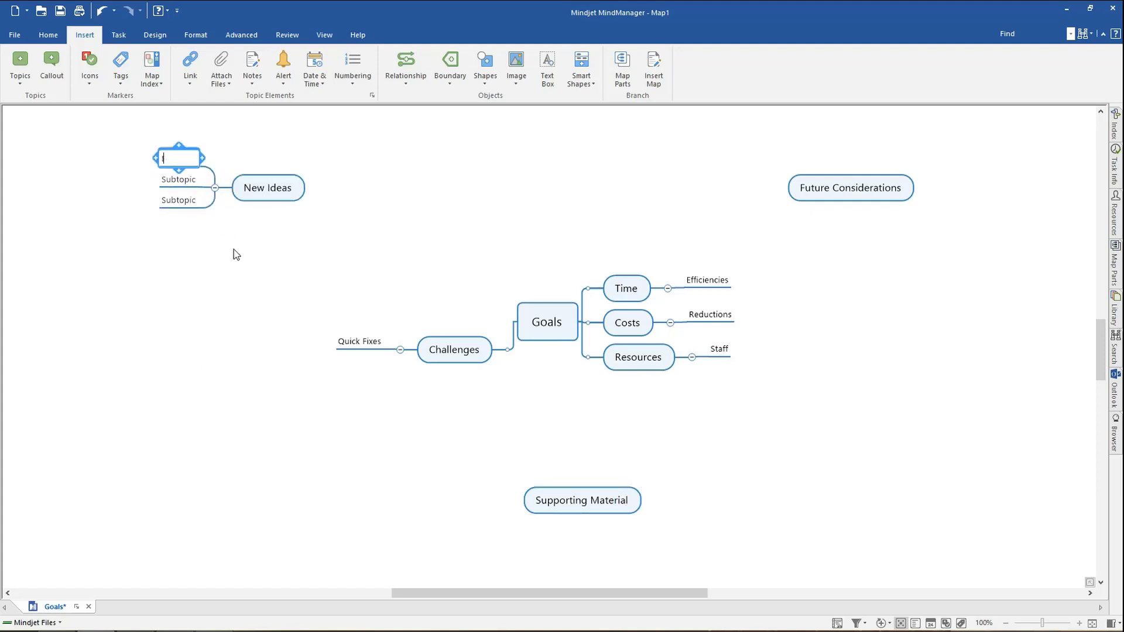
{"action": "type", "text": " 1"}
{"action": "key", "text": "Return"}
{"action": "key", "text": "Down"}
{"action": "type", "text": "Idea 2"}
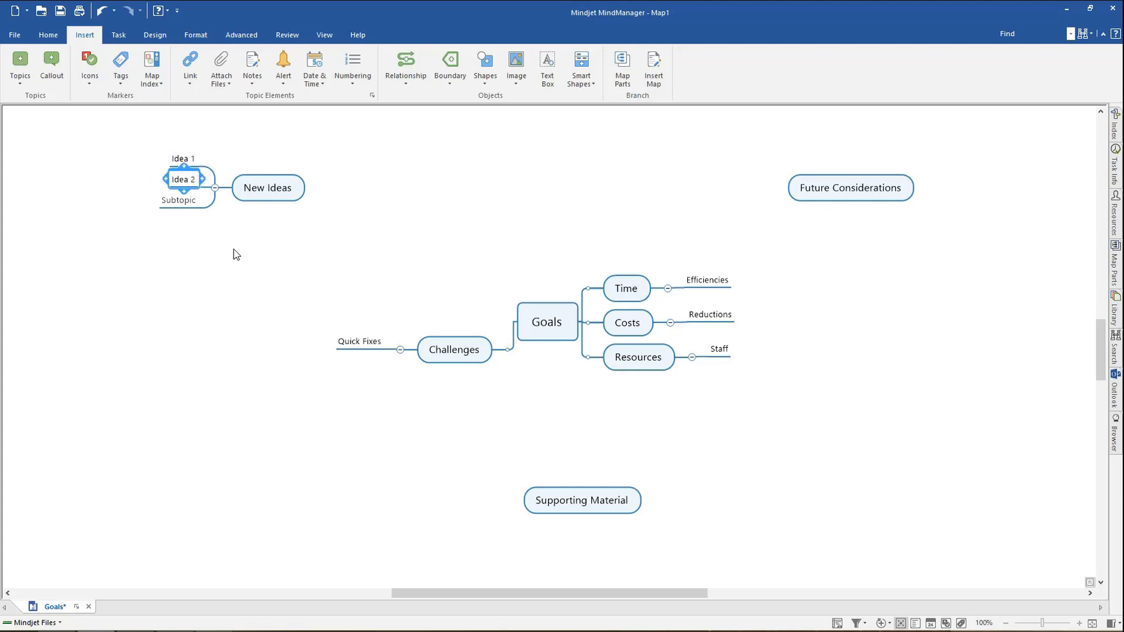
{"action": "key", "text": "Return"}
{"action": "key", "text": "Down"}
{"action": "type", "text": "Idea 3"}
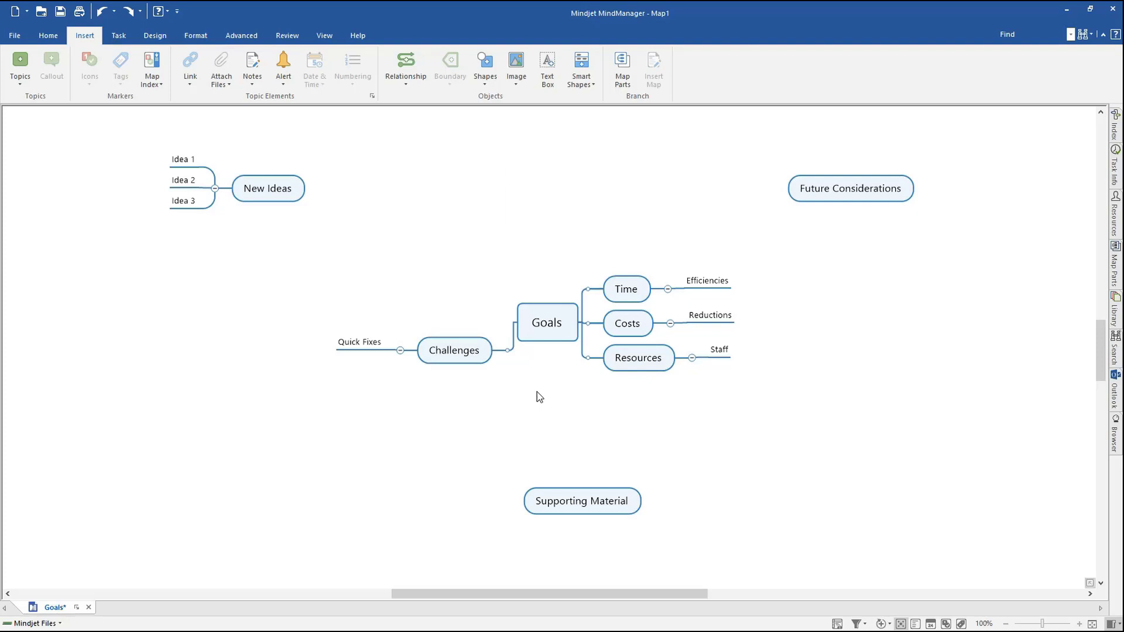
{"action": "left_click", "coordinate": [626, 365]}
{"action": "left_click_drag", "start_coordinate": [626, 366], "coordinate": [300, 357]}
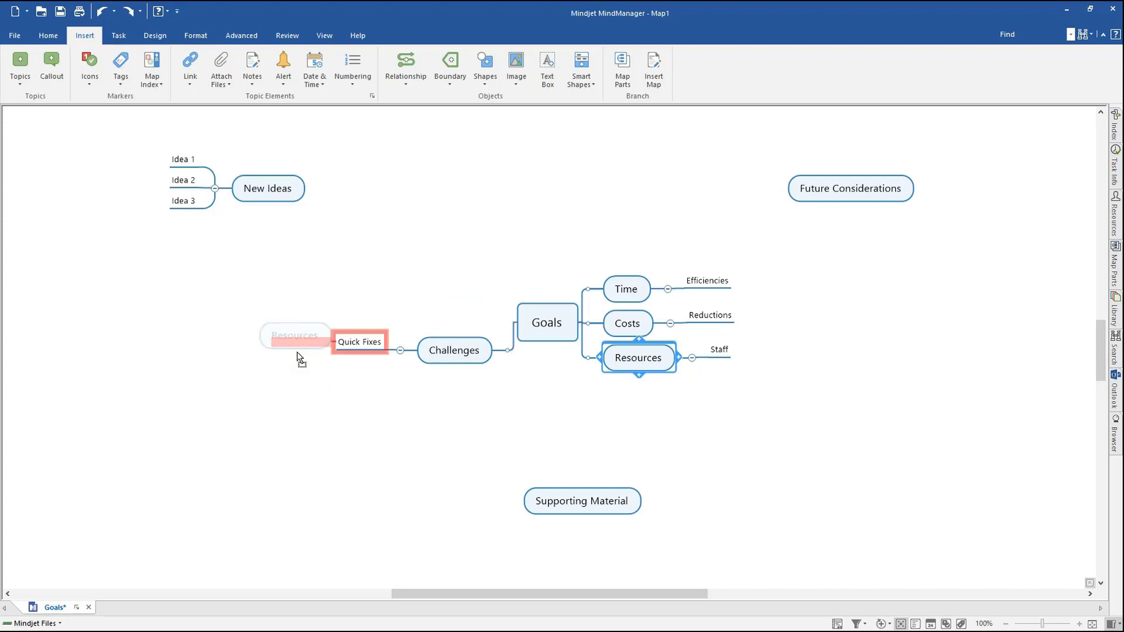
- Attach a second Resources branch below Challenges and rename its Staff subtopic to Meeting Rooms
{"action": "left_click_drag", "start_coordinate": [300, 357], "coordinate": [383, 300]}
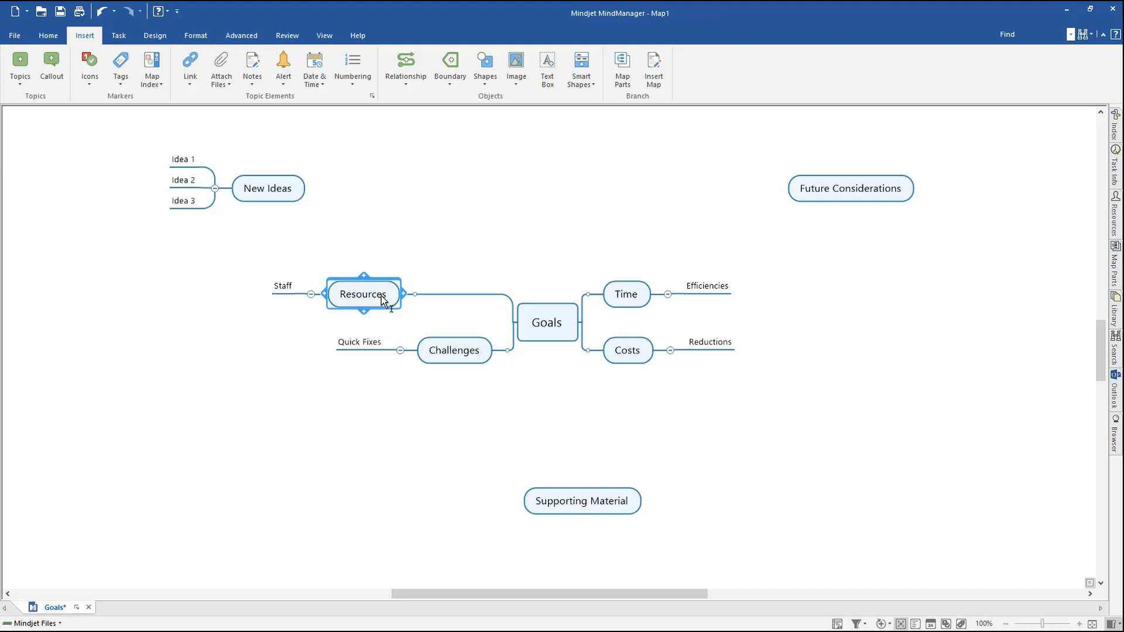
{"action": "left_click_drag", "start_coordinate": [381, 296], "coordinate": [375, 406]}
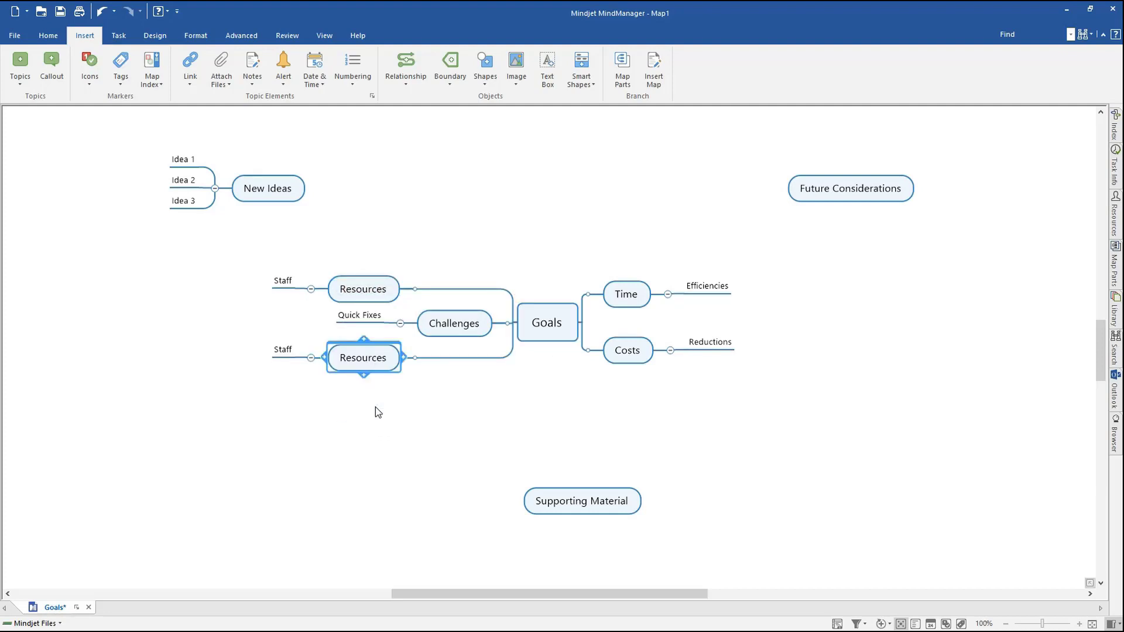
{"action": "key", "text": "Left"}
{"action": "type", "text": "Meeting Roo"}
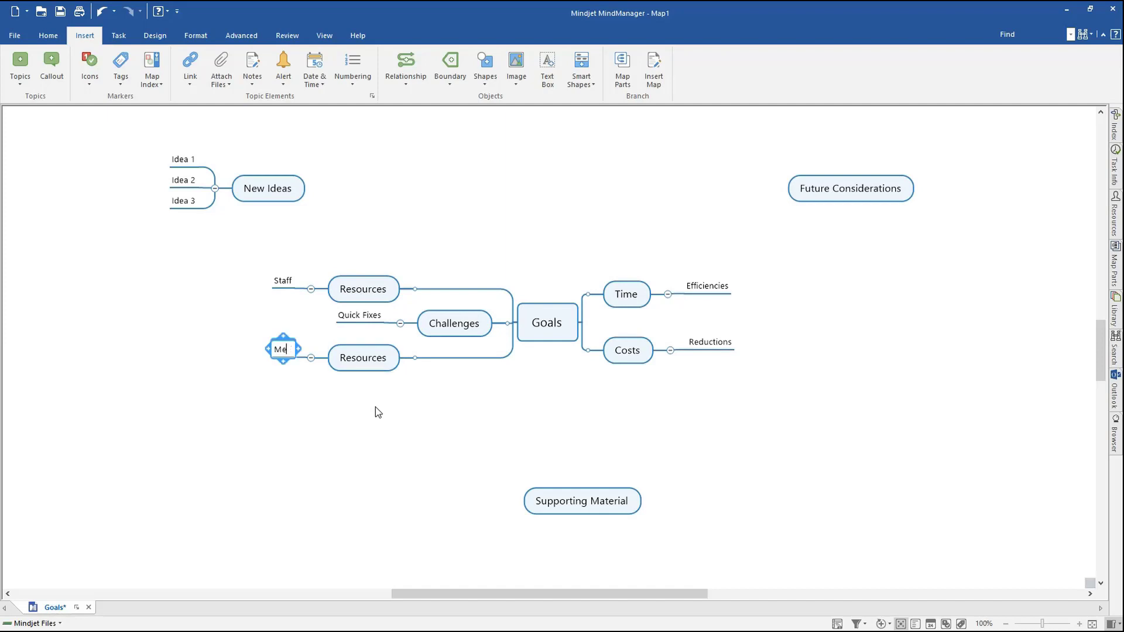
{"action": "type", "text": "ms"}
{"action": "key", "text": "Return"}
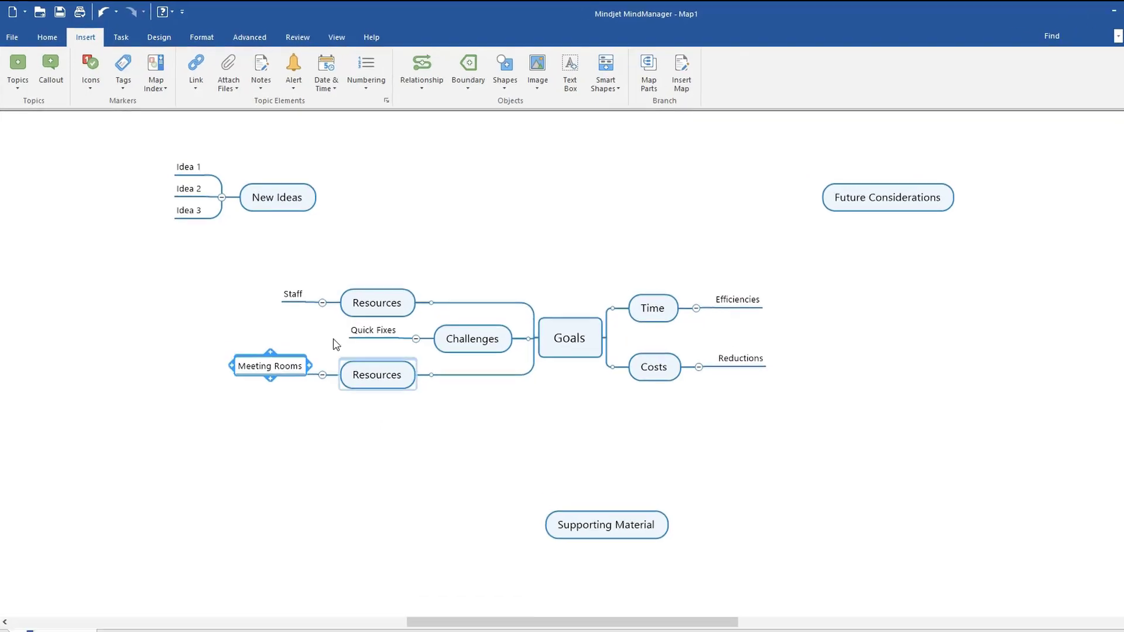
{"action": "left_click", "coordinate": [190, 54]}
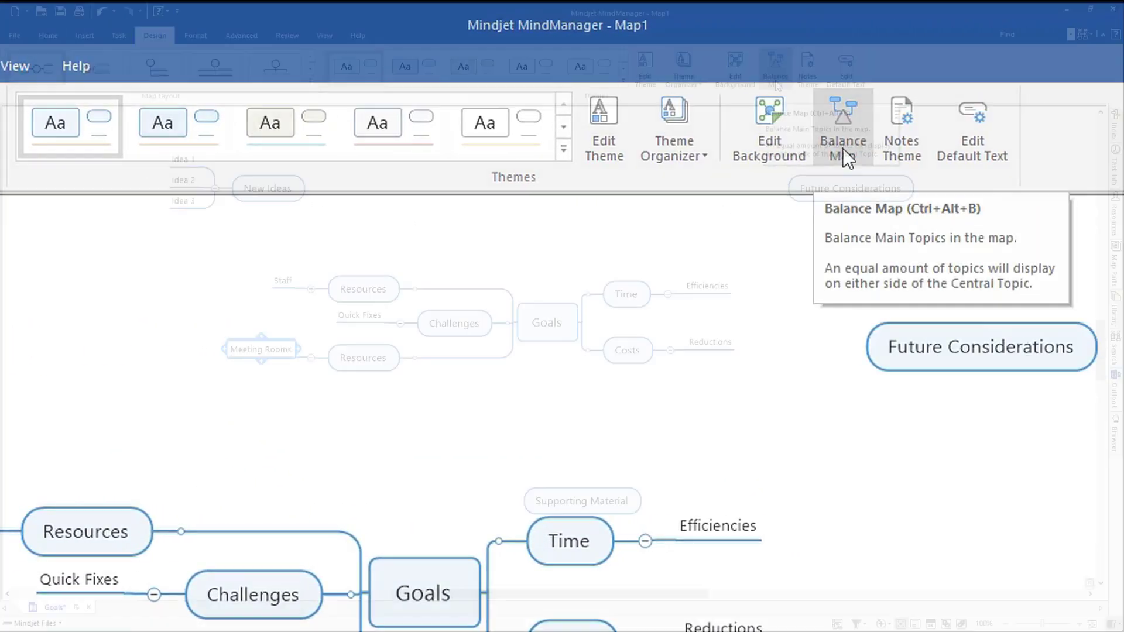
- Apply Balance Map so Goals' branches spread evenly across both sides
{"action": "left_click", "coordinate": [775, 80]}
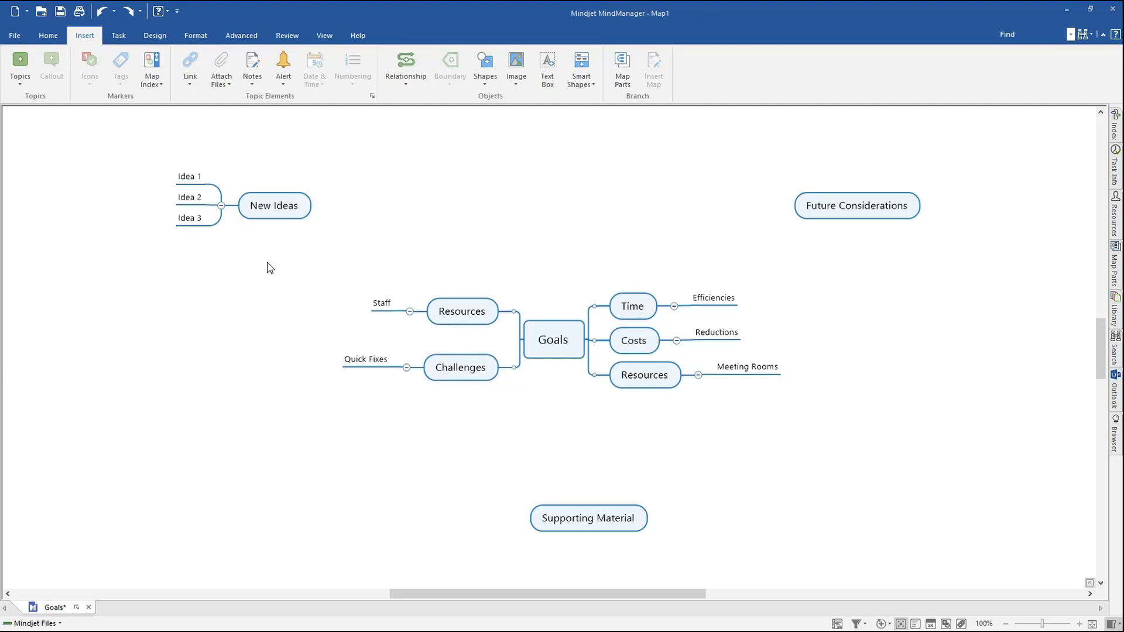
- Draw a boundary around New Ideas and its Idea 1–3 subtopics
{"action": "left_click_drag", "start_coordinate": [154, 148], "coordinate": [343, 260]}
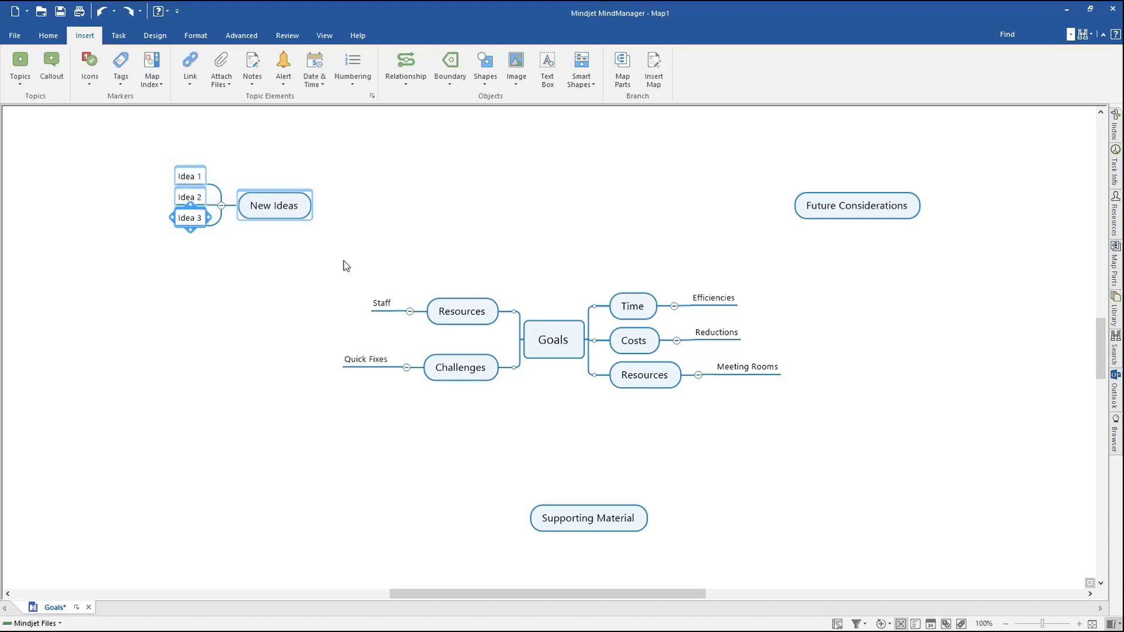
{"action": "left_click", "coordinate": [457, 56]}
{"action": "left_click", "coordinate": [396, 264]}
- Add a boundary around the Resources topic and its Staff subtopic
{"action": "left_click_drag", "start_coordinate": [345, 281], "coordinate": [508, 341]}
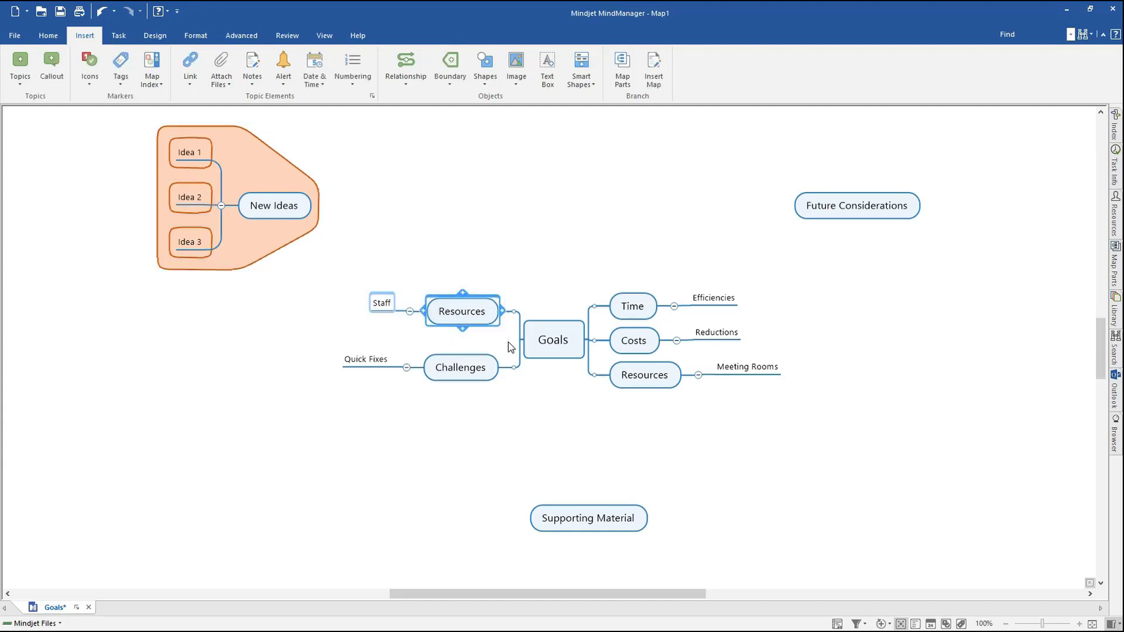
{"action": "right_click", "coordinate": [468, 319]}
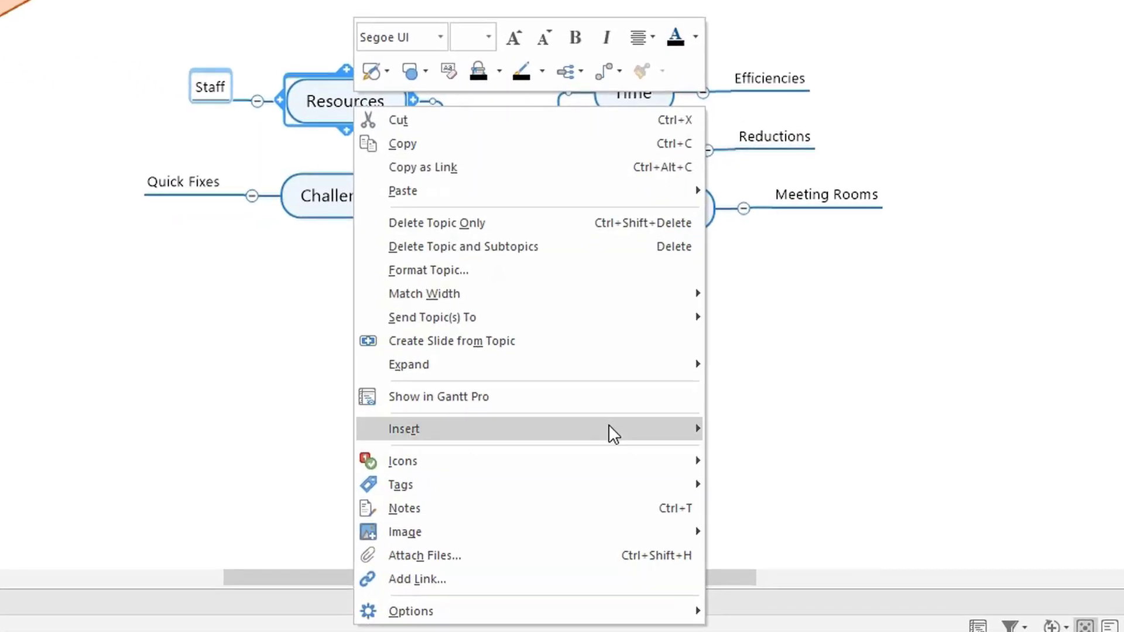
{"action": "mouse_move", "coordinate": [611, 433]}
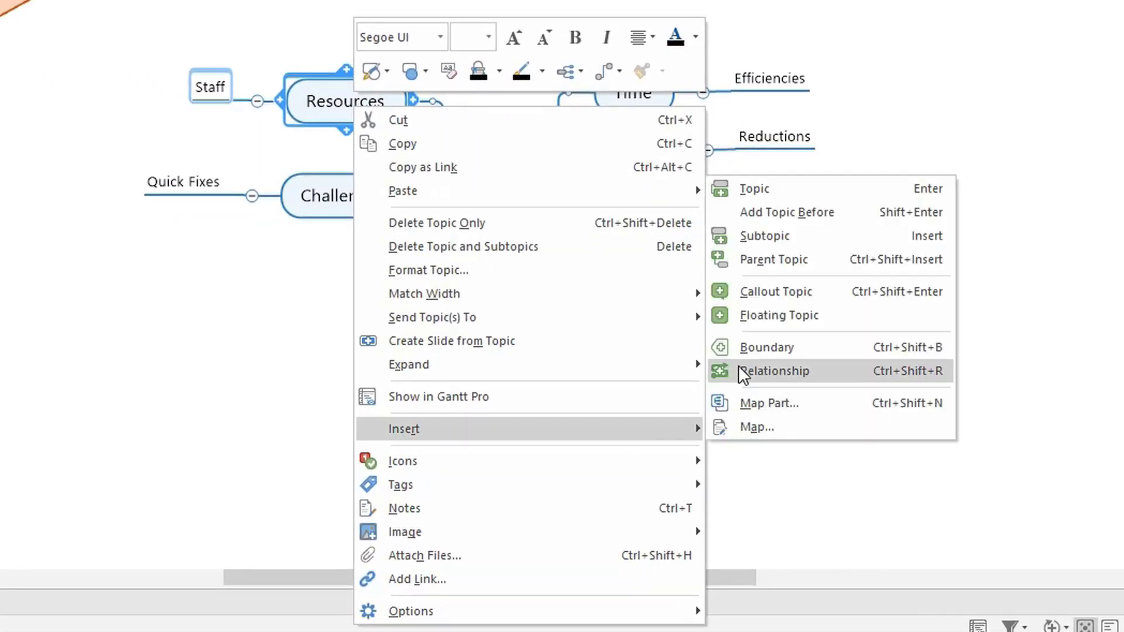
{"action": "left_click", "coordinate": [752, 349]}
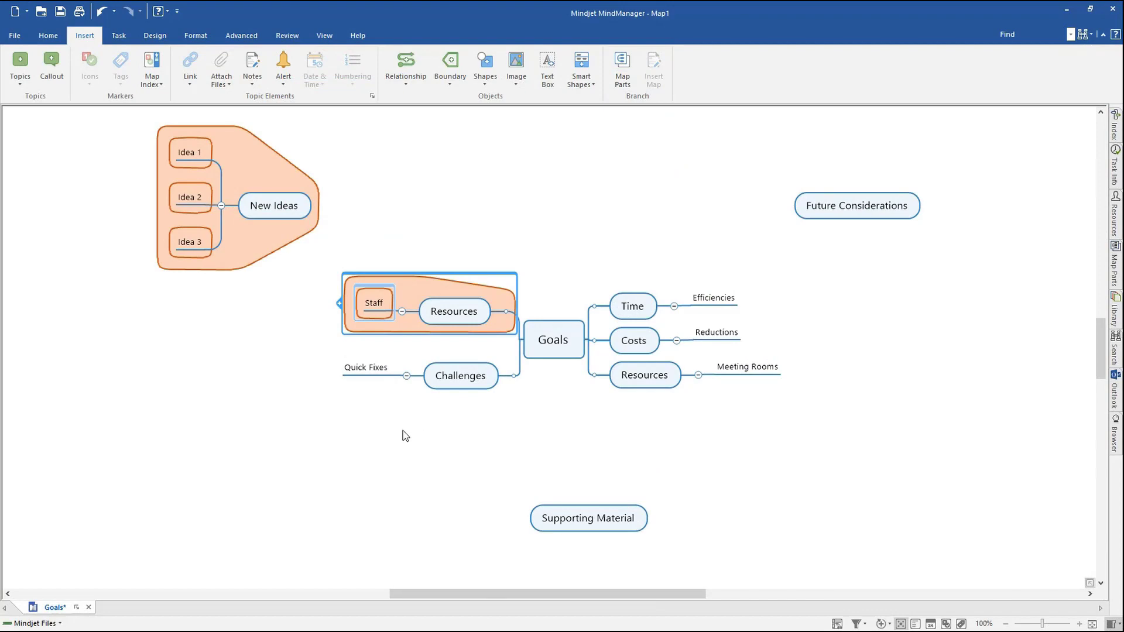
{"action": "left_click", "coordinate": [405, 437]}
- Change the New Ideas boundary to the rectangular shape
{"action": "left_click", "coordinate": [232, 270]}
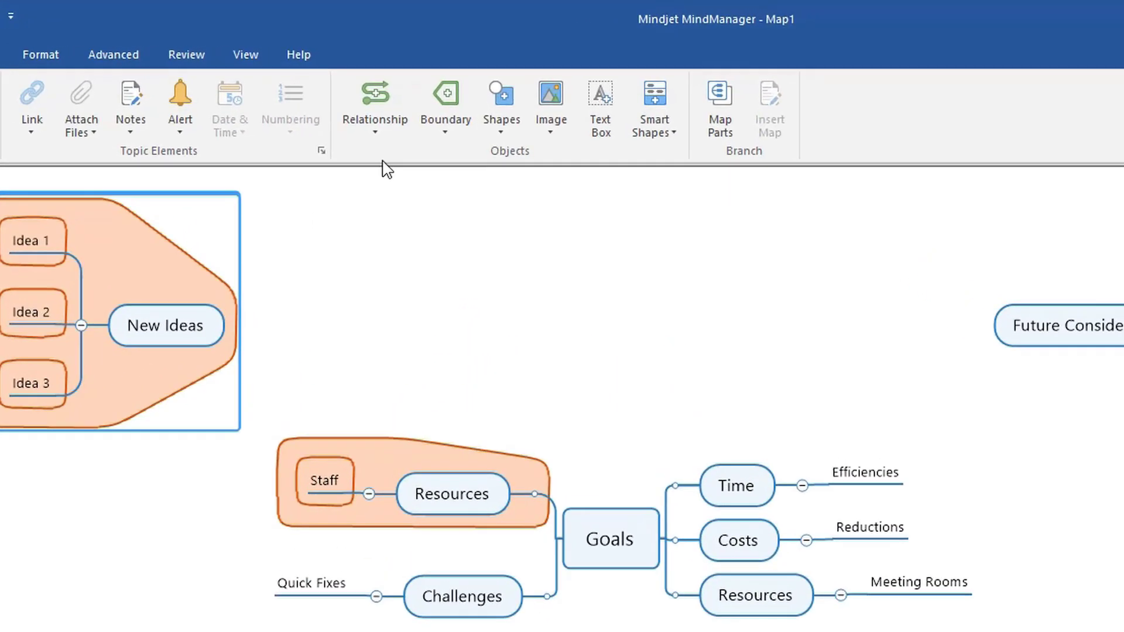
{"action": "left_click", "coordinate": [445, 131]}
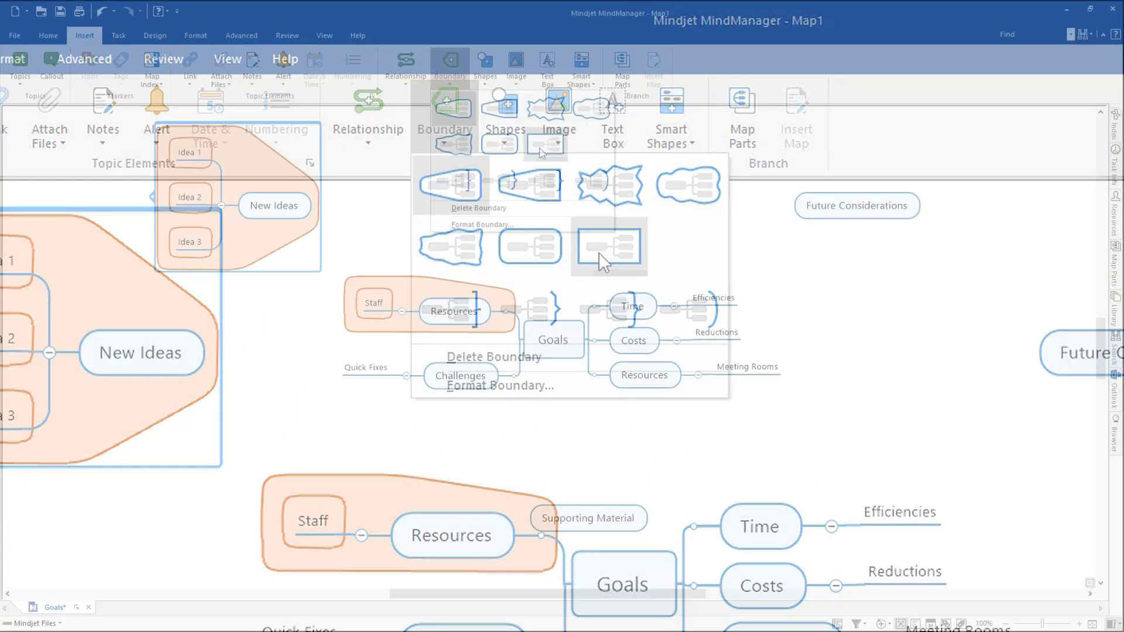
{"action": "left_click", "coordinate": [541, 151]}
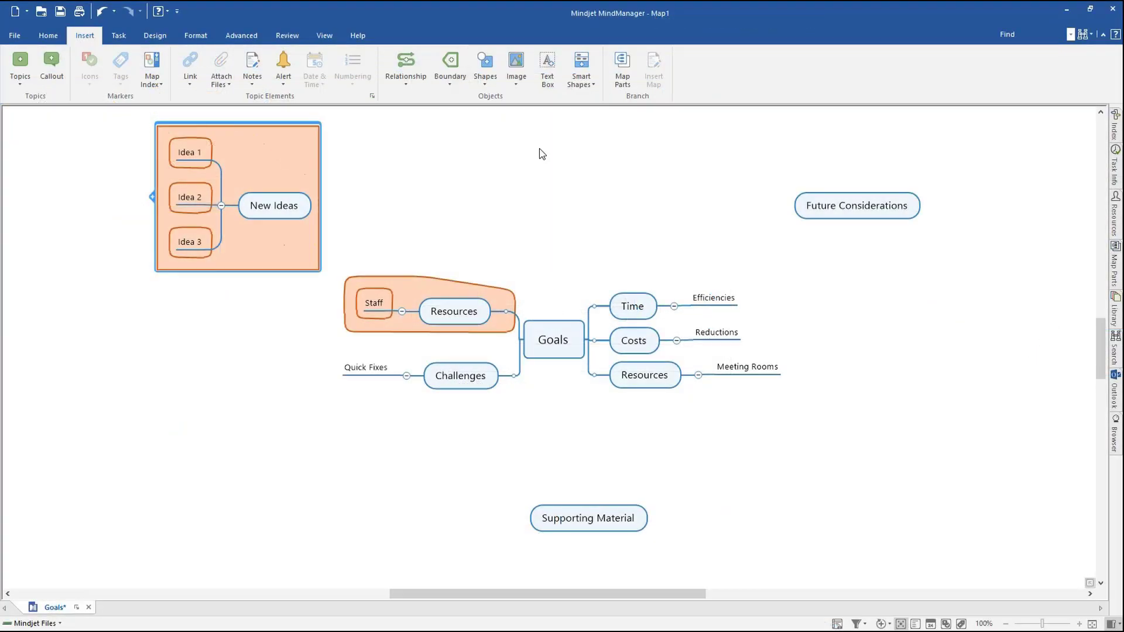
{"action": "left_click", "coordinate": [236, 385]}
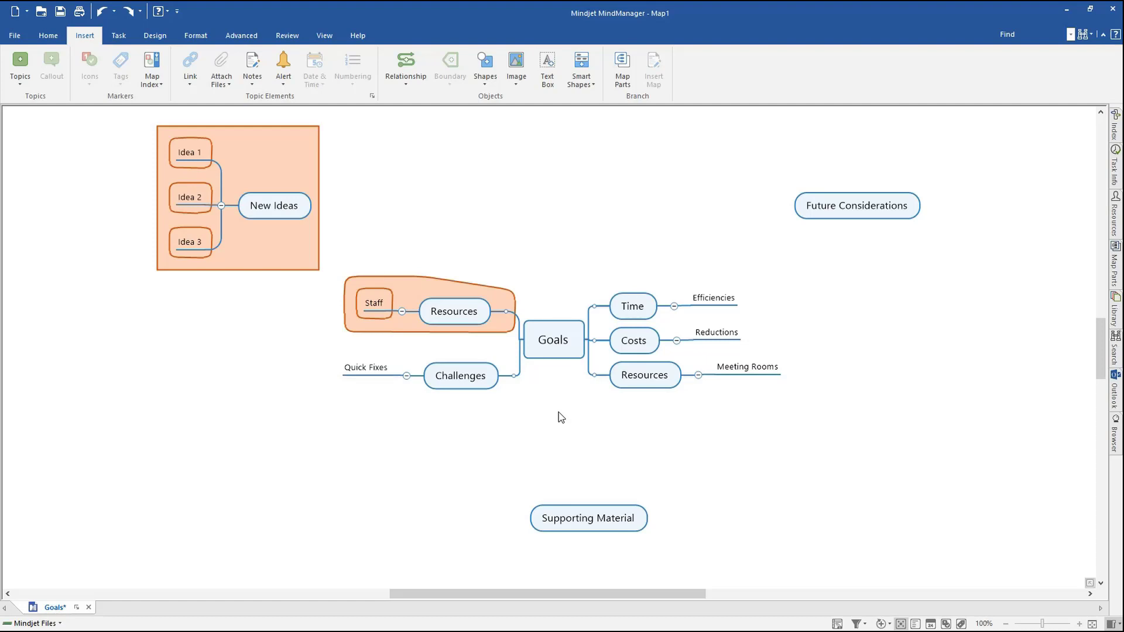
- Connect Efficiencies to Reductions with a relationship arrow
{"action": "left_click", "coordinate": [703, 300]}
{"action": "left_click", "coordinate": [706, 335], "text": "ctrl"}
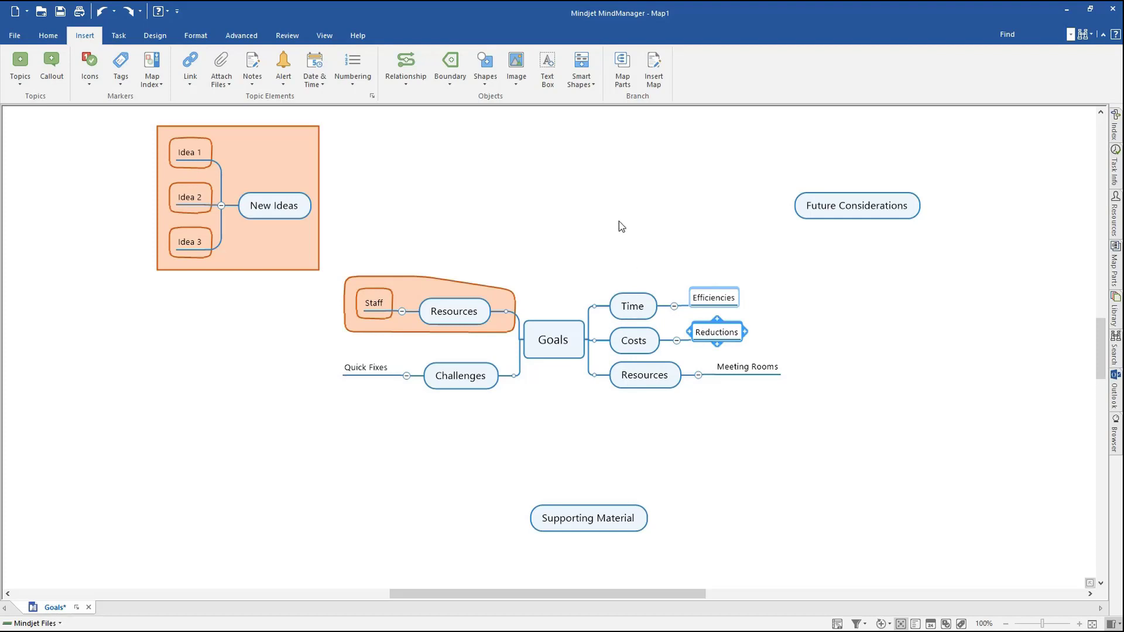
{"action": "left_click", "coordinate": [405, 65]}
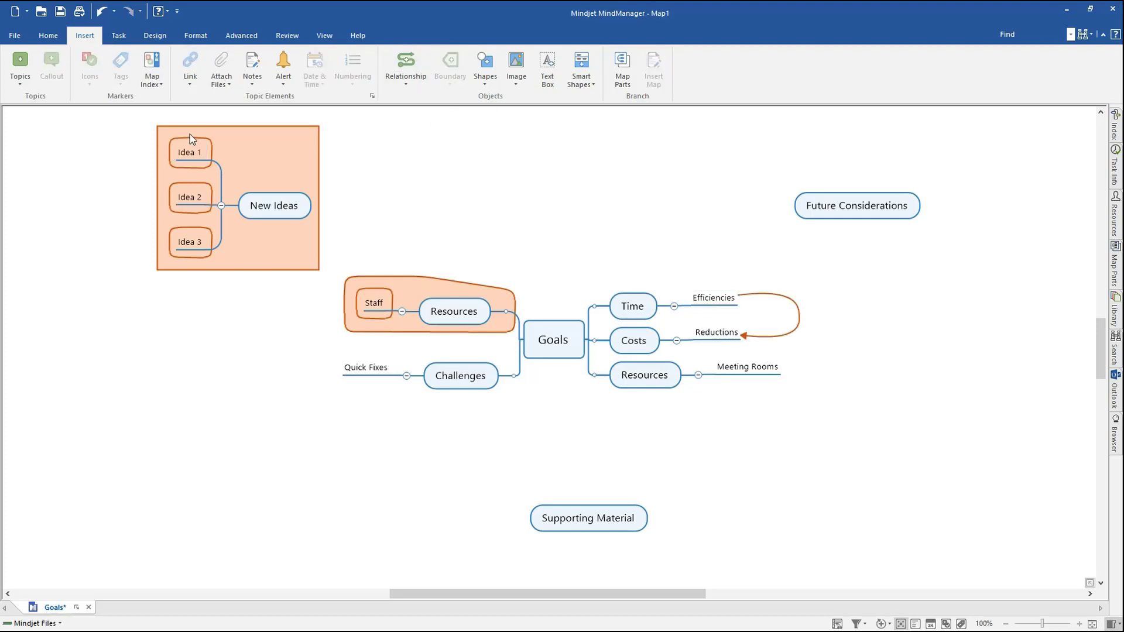
- Link Idea 1 to Idea 3 with a relationship labelled 'Relationship'
{"action": "left_click", "coordinate": [182, 162]}
{"action": "left_click", "coordinate": [183, 254]}
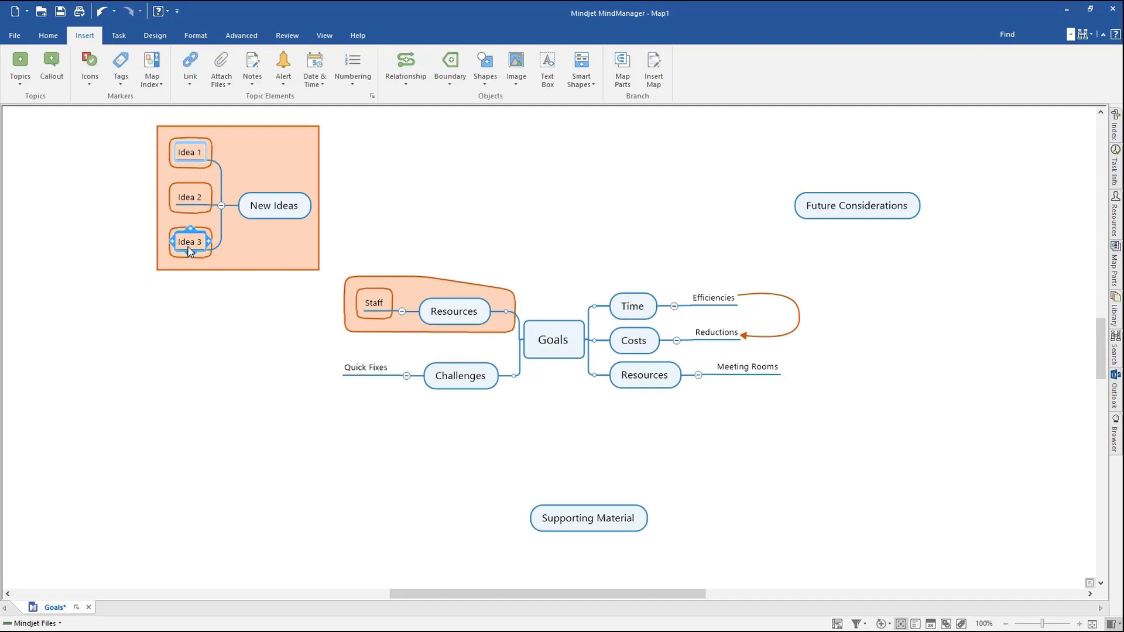
{"action": "key", "text": "ctrl+shift+r"}
{"action": "left_click", "coordinate": [119, 200]}
{"action": "left_click", "coordinate": [119, 200]}
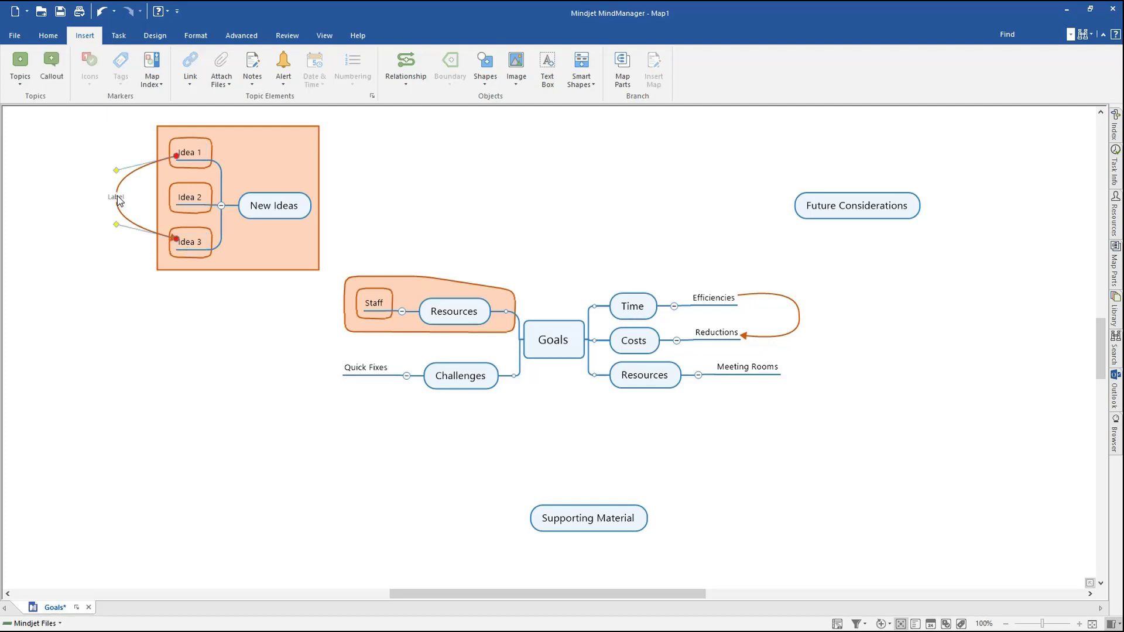
{"action": "left_click", "coordinate": [117, 198]}
{"action": "type", "text": "Relationship"}
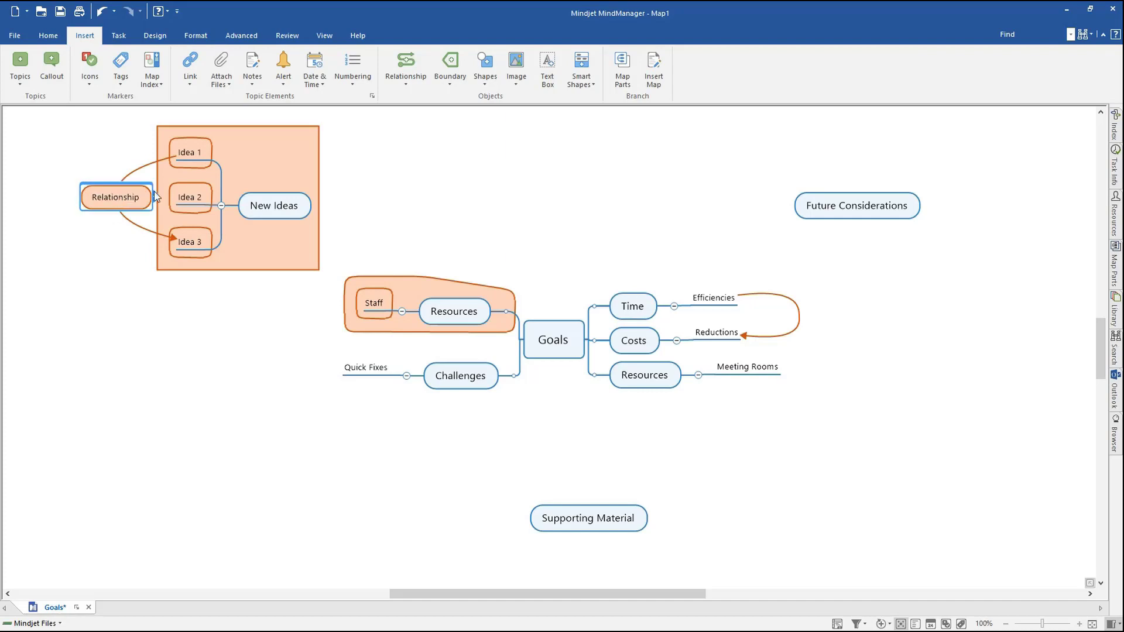
{"action": "left_click", "coordinate": [188, 320]}
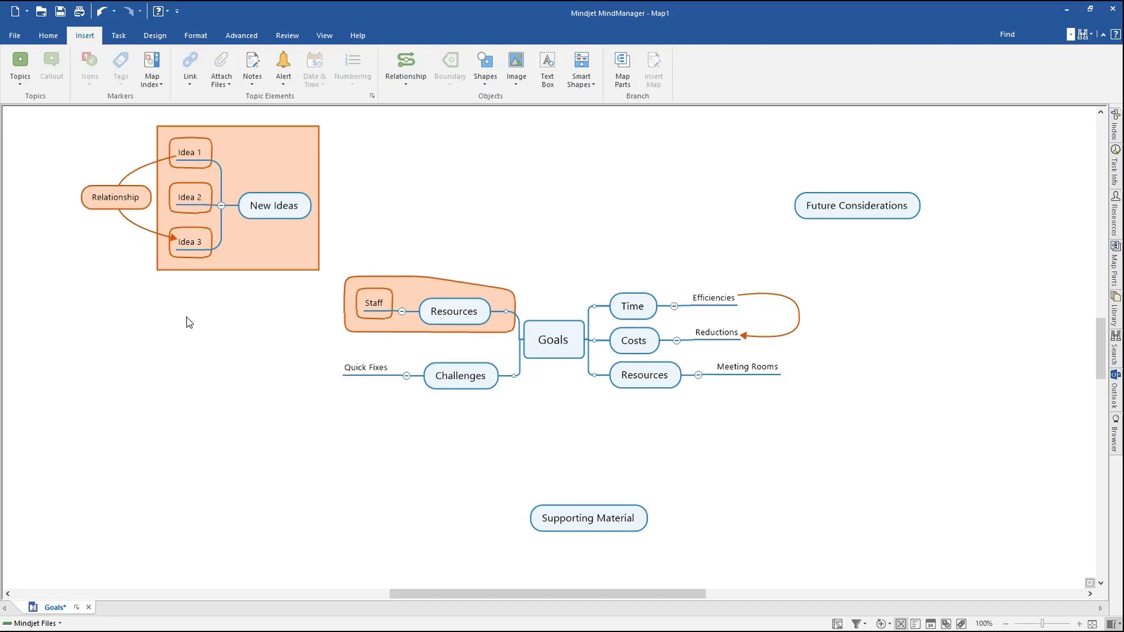
{"action": "left_click", "coordinate": [798, 328]}
- Switch the Efficiencies–Reductions relationship to the Right Angle shape
{"action": "right_click", "coordinate": [798, 328]}
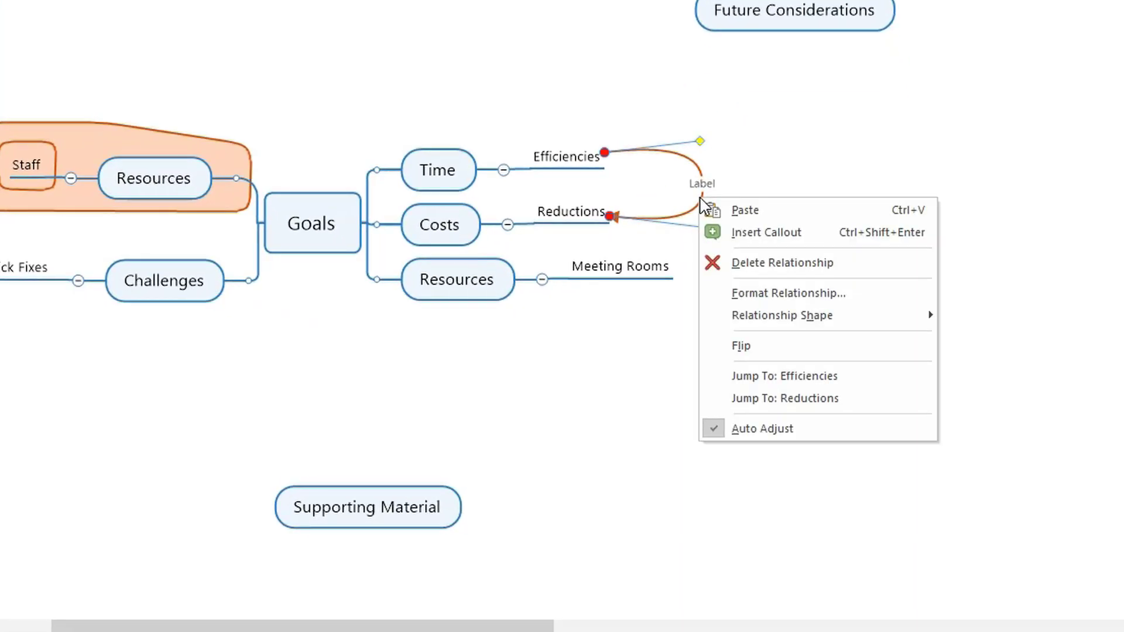
{"action": "mouse_move", "coordinate": [798, 322]}
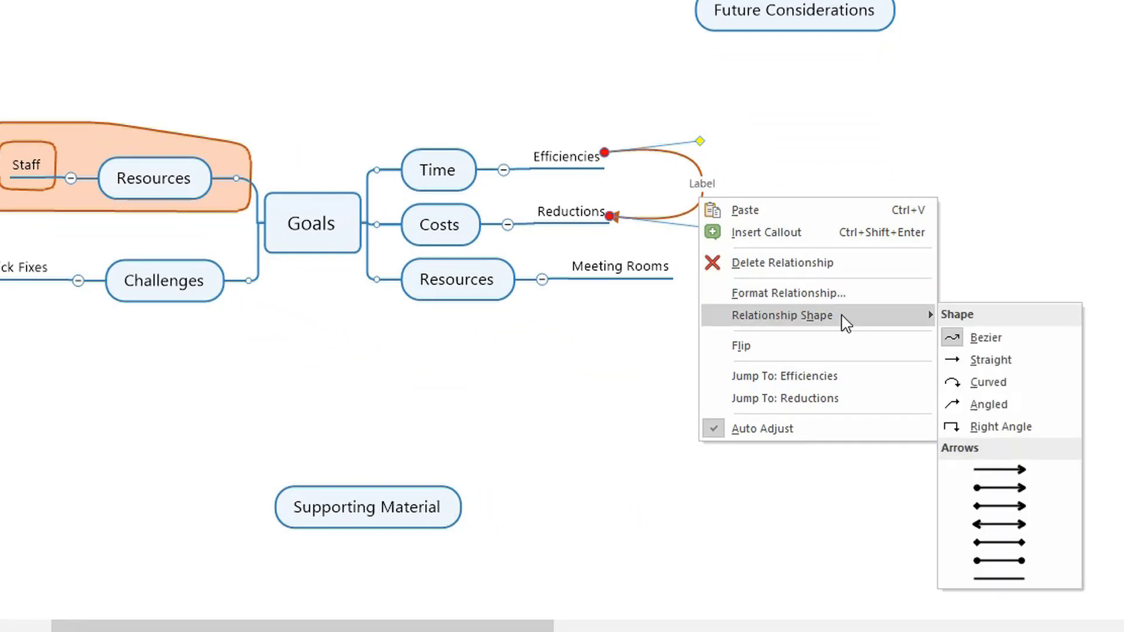
{"action": "left_click", "coordinate": [972, 427]}
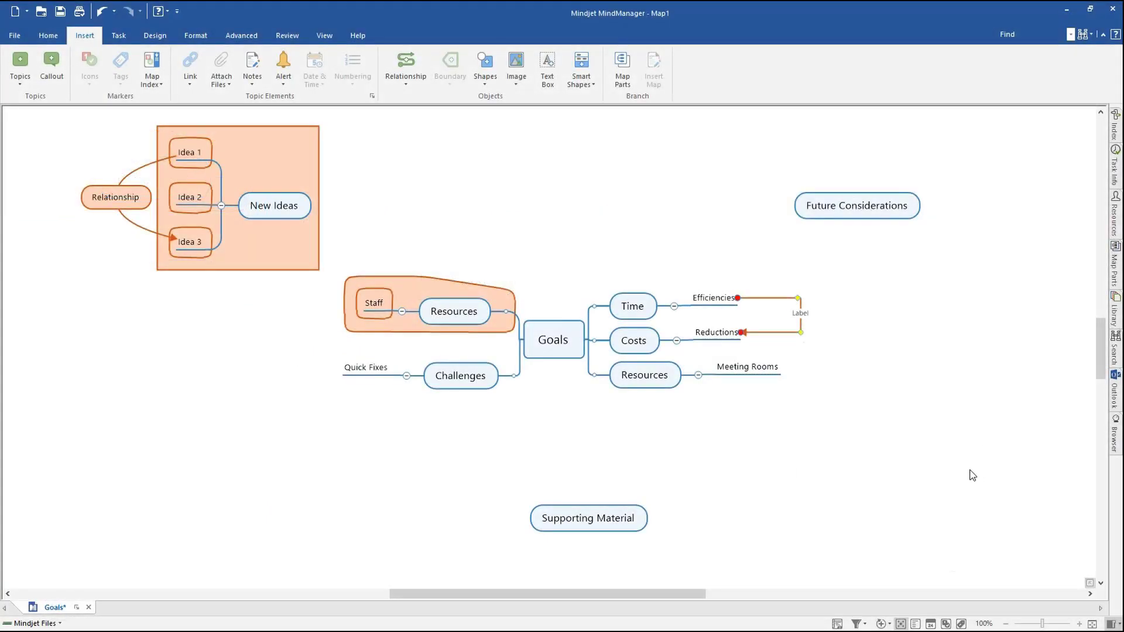
{"action": "left_click", "coordinate": [901, 453]}
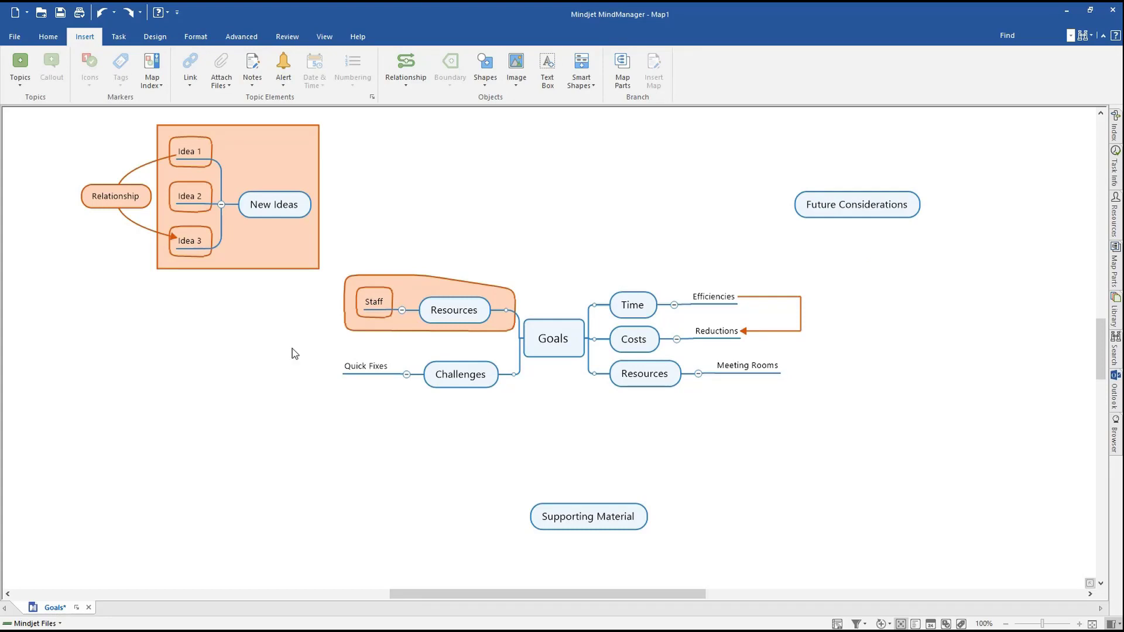
- Add a callout to New Ideas and type 'Actionable' into it
{"action": "left_click", "coordinate": [286, 213]}
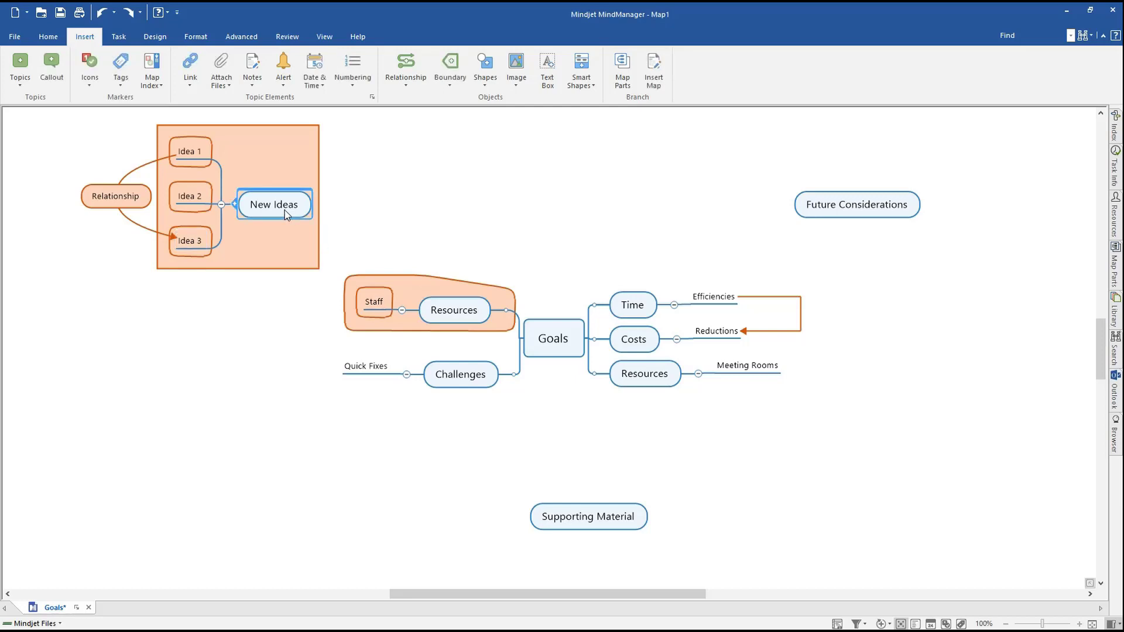
{"action": "left_click", "coordinate": [52, 63]}
{"action": "key", "text": "ctrl+z"}
{"action": "key", "text": "ctrl+y"}
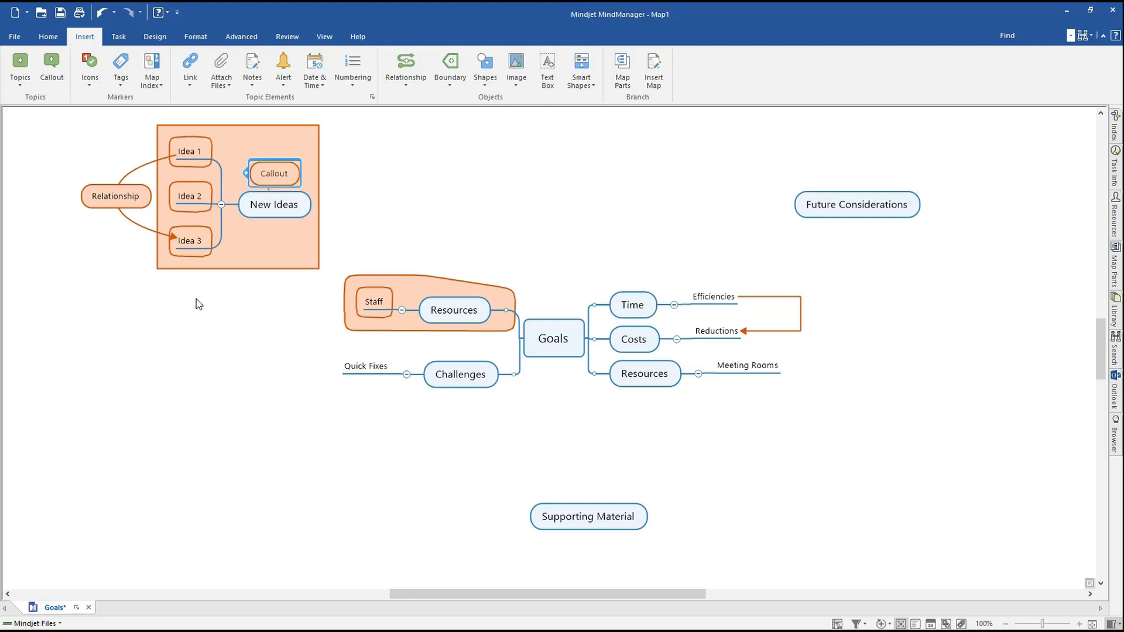
{"action": "type", "text": "Actionable"}
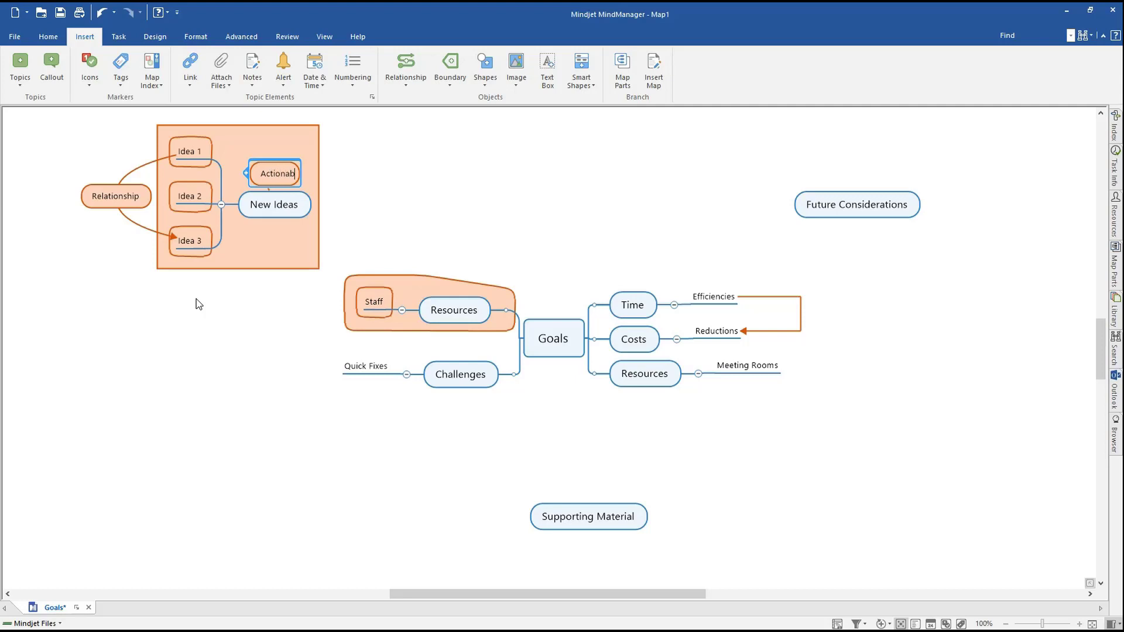